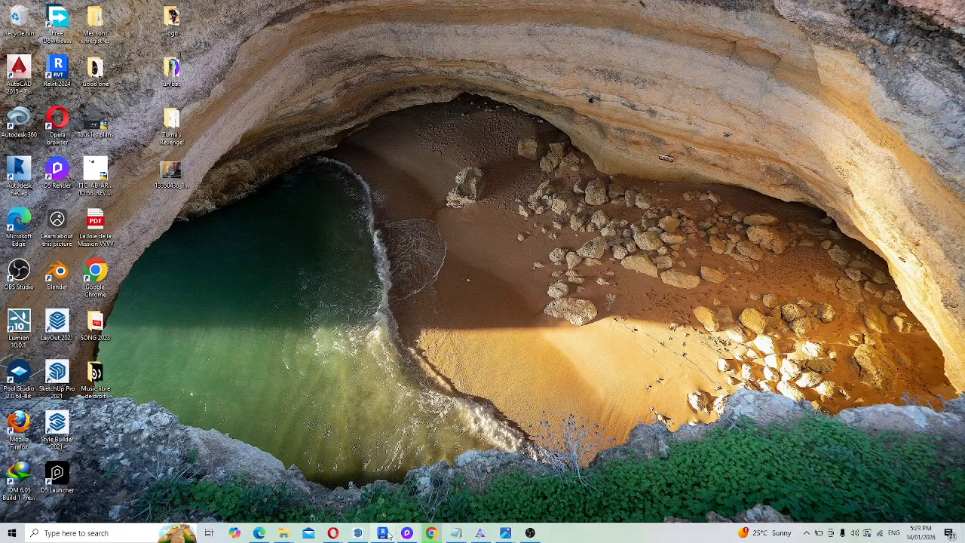
Switch to the Revit project and look over the house's exterior in 3D View 1.
mouse_move(384, 533)
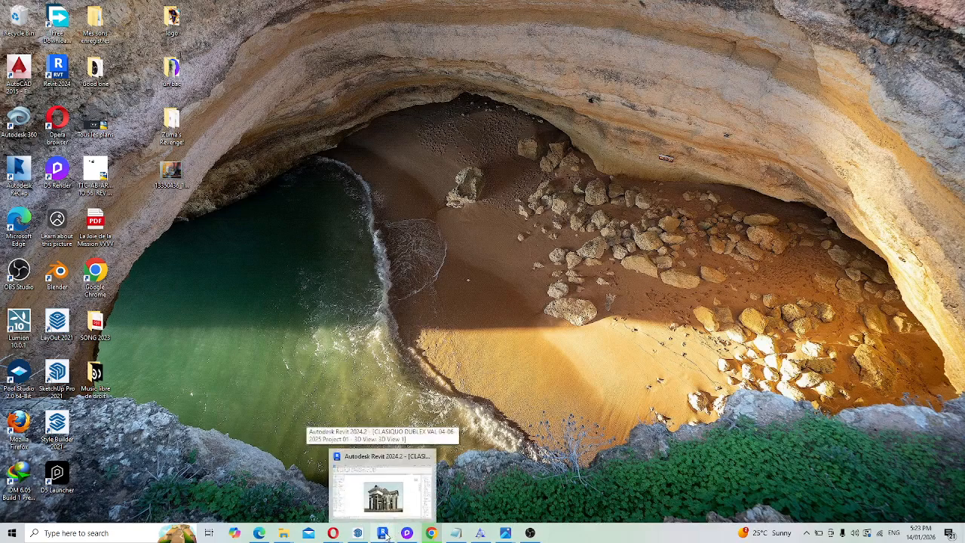
click(386, 533)
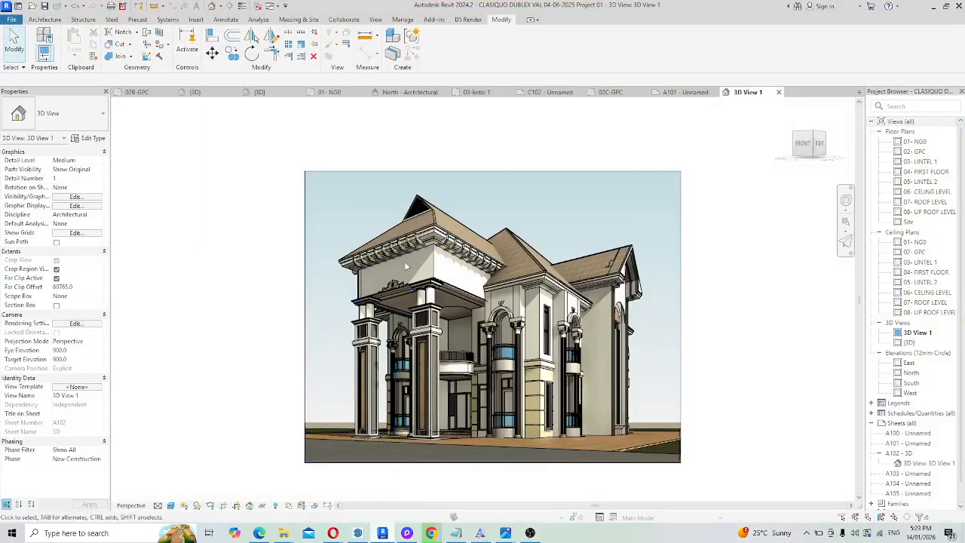
scroll(494, 271, up, 3)
scroll(494, 271, up, 1)
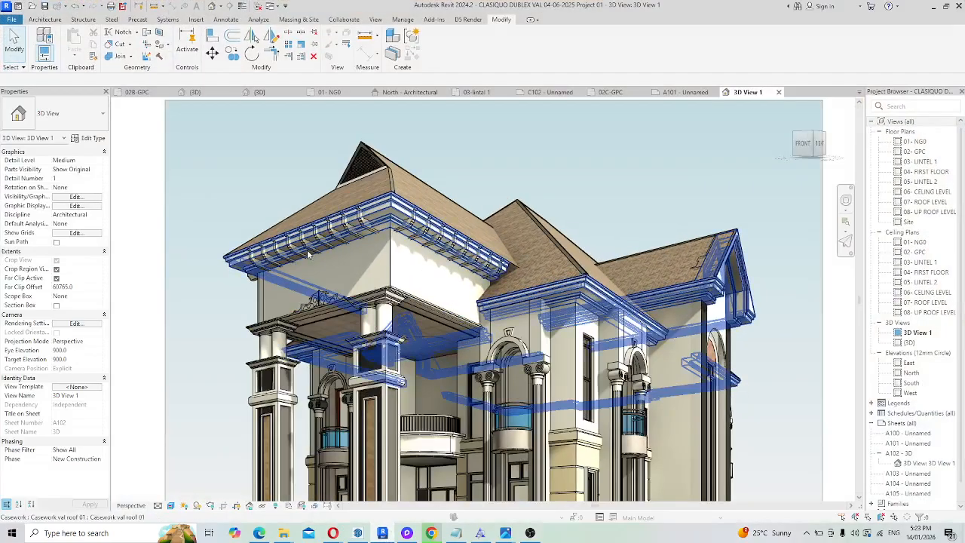
Open sheet A101 and examine the font of the NOTES heading in its title block.
click(686, 92)
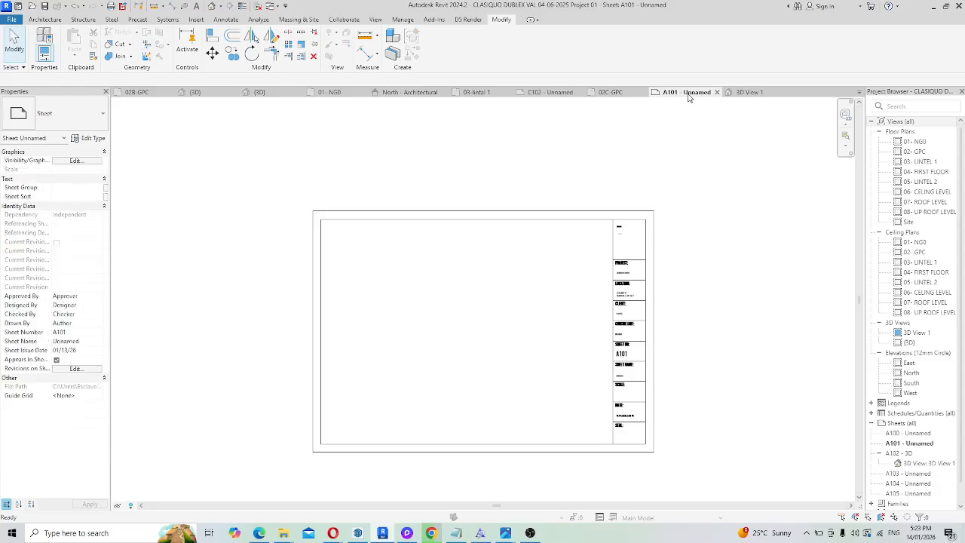
scroll(638, 244, up, 3)
scroll(637, 245, up, 4)
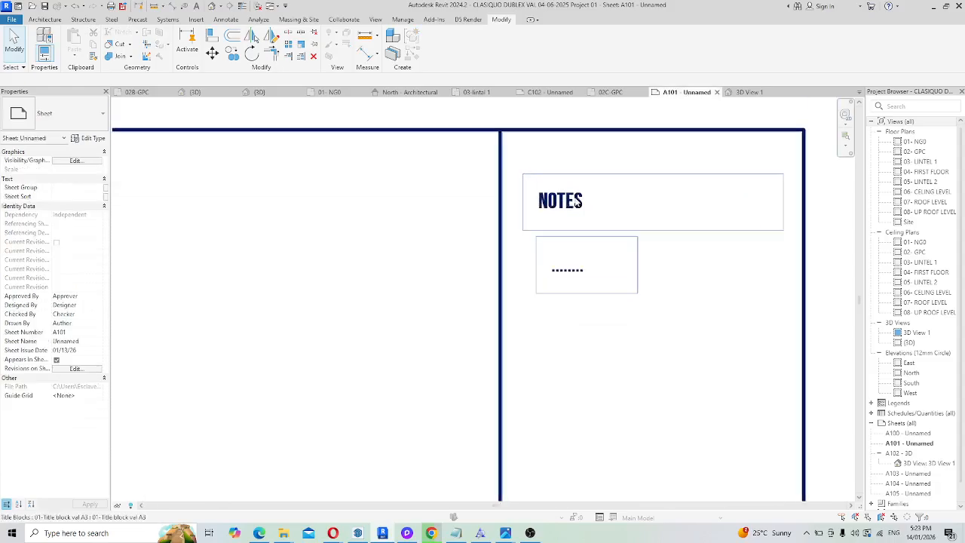
scroll(557, 238, down, 4)
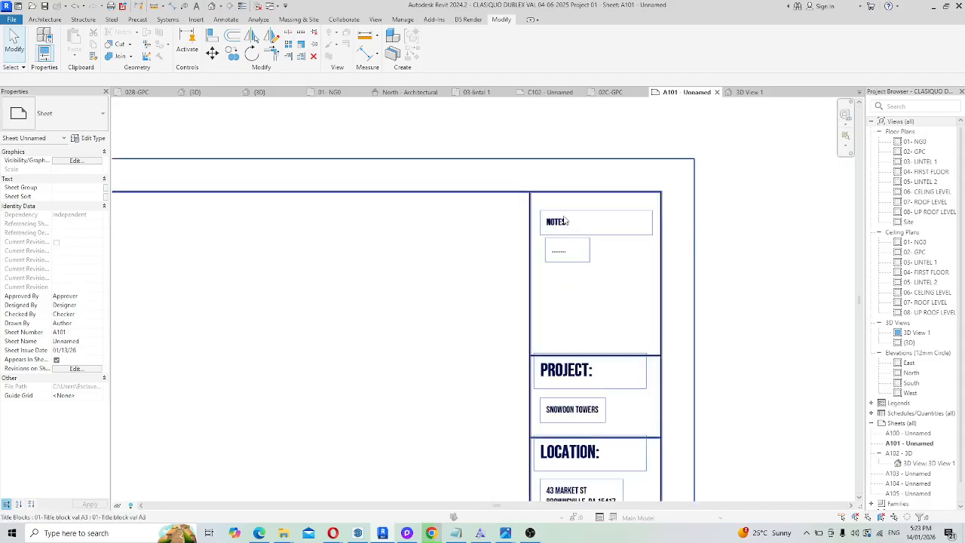
scroll(565, 223, down, 3)
scroll(575, 219, up, 2)
scroll(574, 218, up, 5)
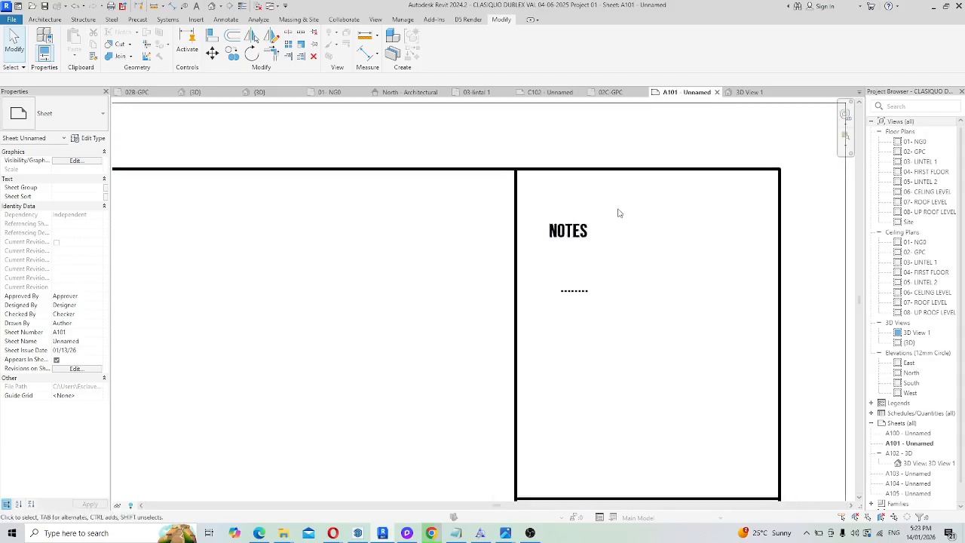
scroll(560, 245, up, 2)
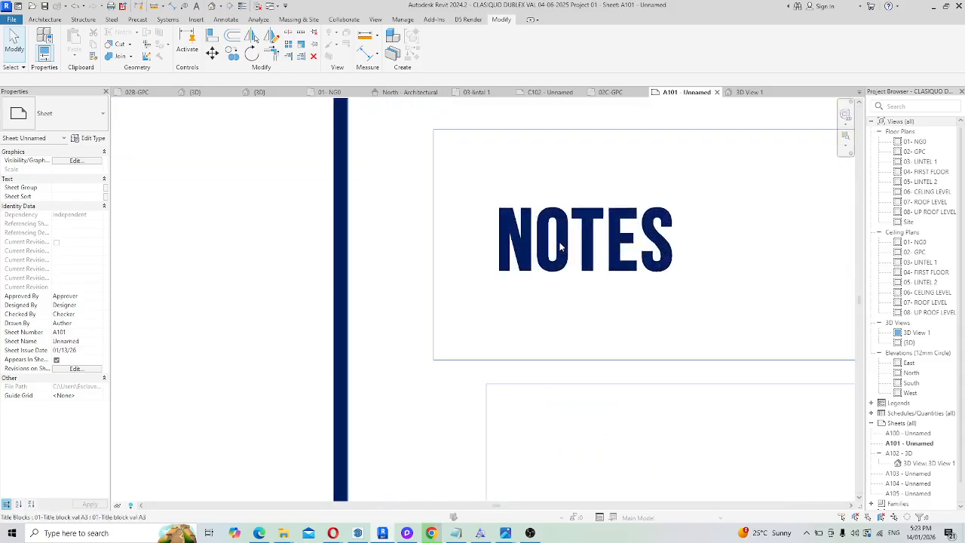
scroll(560, 249, down, 5)
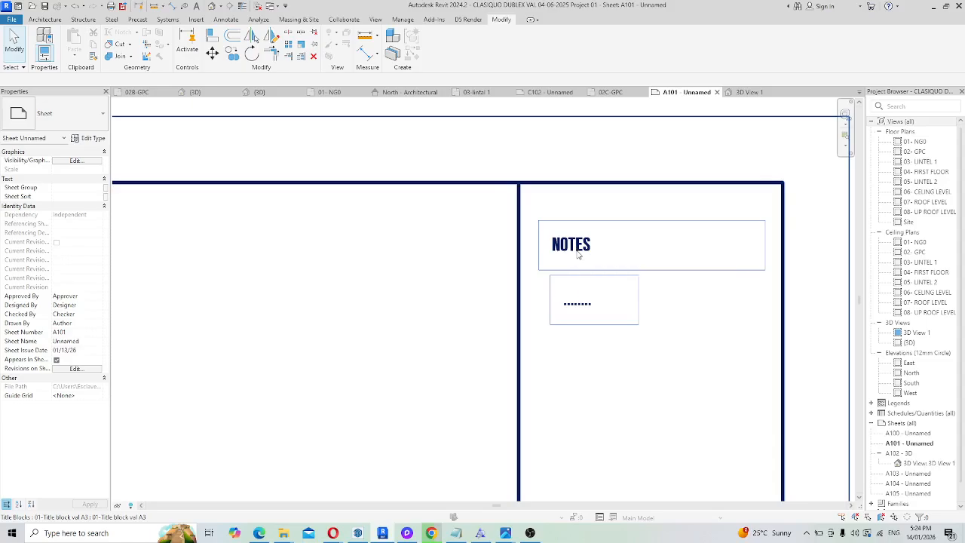
Switch to the Notepad video notes and highlight the phrase "Utilisation d'une police de texte personnalisée dans une famille Revit".
click(460, 537)
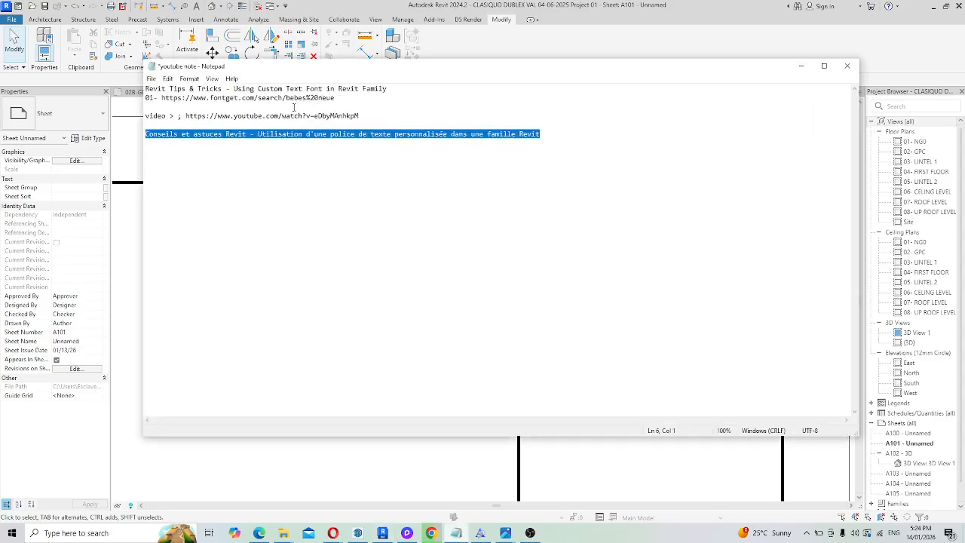
click(317, 184)
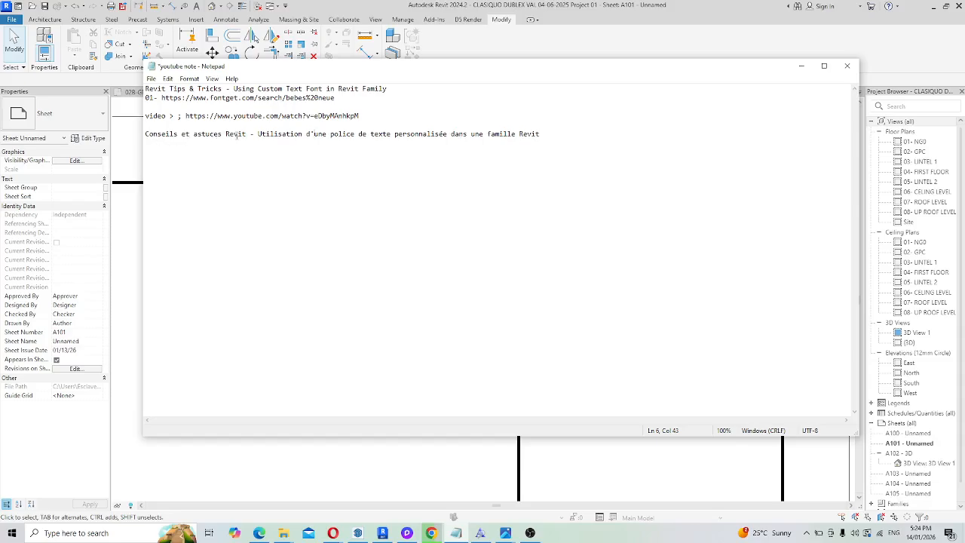
drag(257, 134, 542, 138)
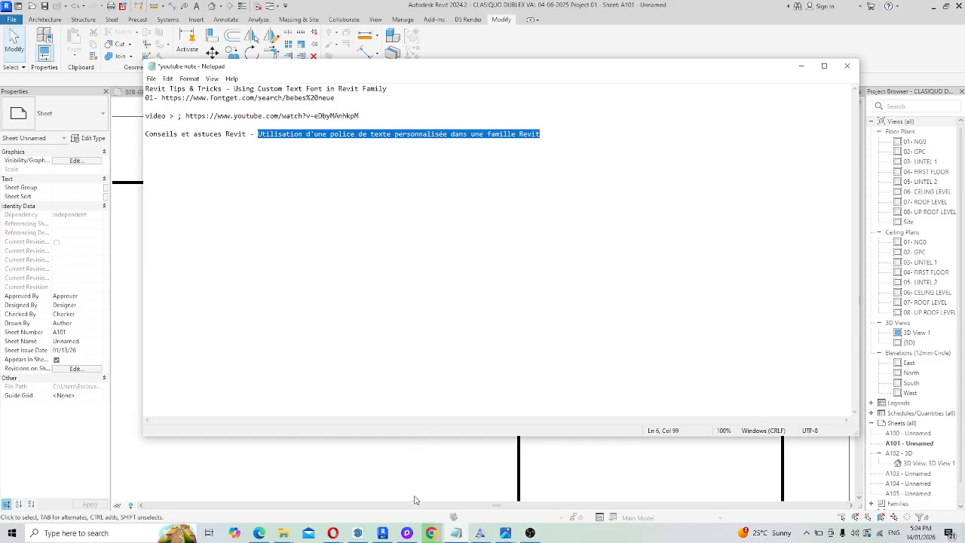
Switch to Chrome and examine the Bebas Neue entry in the FontGet search results for "bebes neue".
click(431, 533)
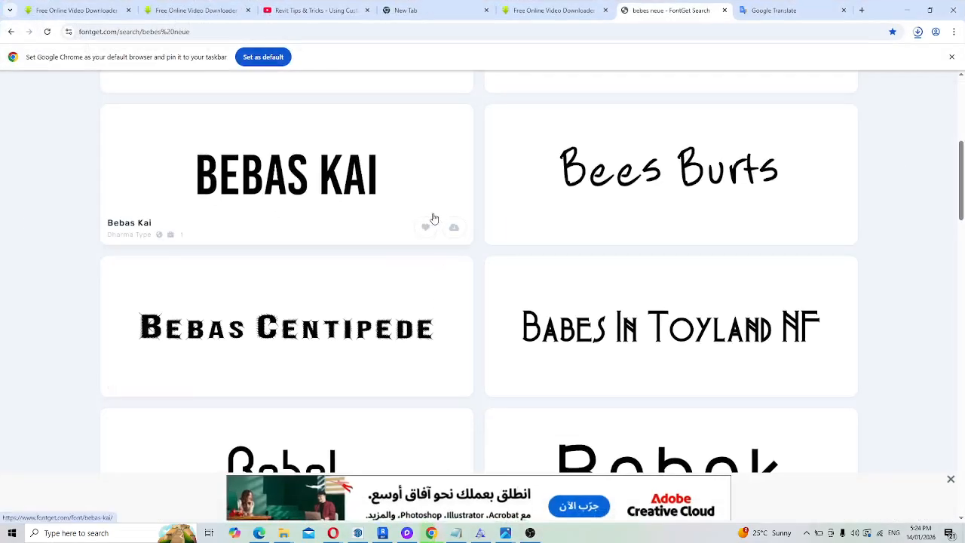
scroll(407, 211, up, 4)
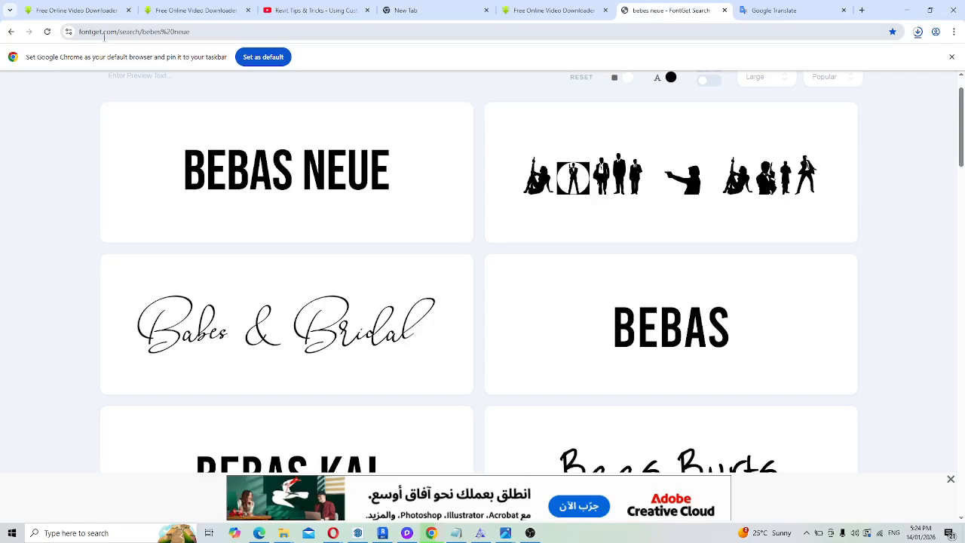
scroll(260, 184, up, 2)
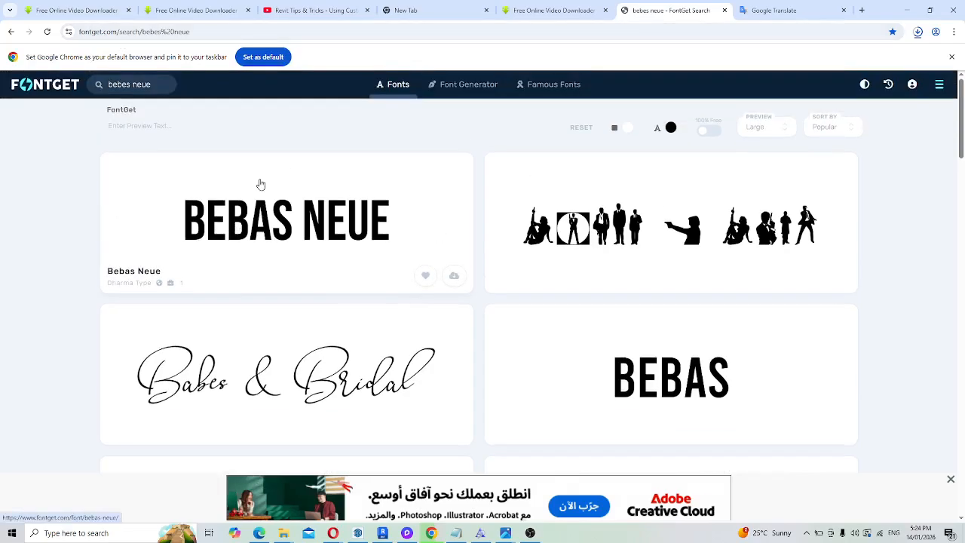
scroll(439, 224, down, 1)
scroll(440, 224, up, 1)
scroll(421, 212, down, 1)
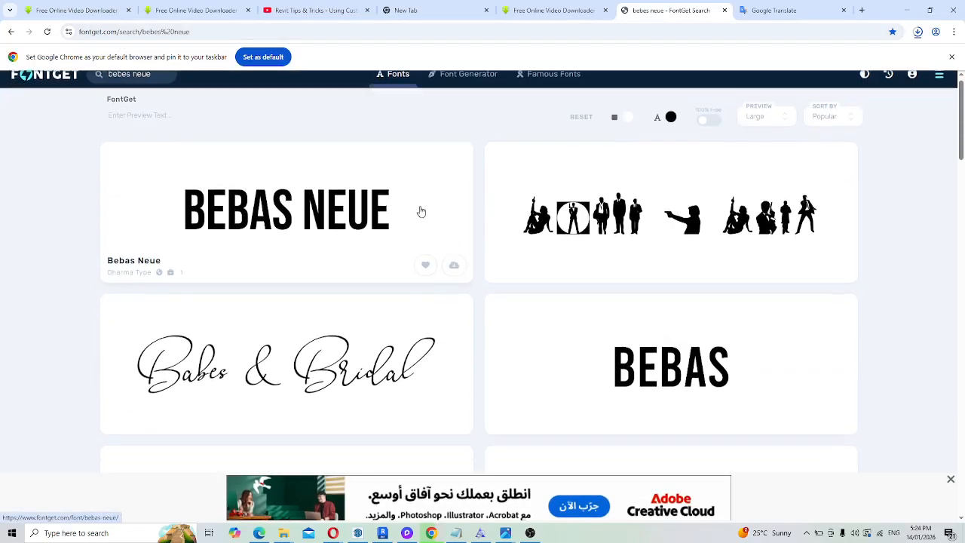
scroll(421, 212, up, 1)
Browse the other font previews in the FontGet results and the font category list at the end of the page.
scroll(294, 212, down, 8)
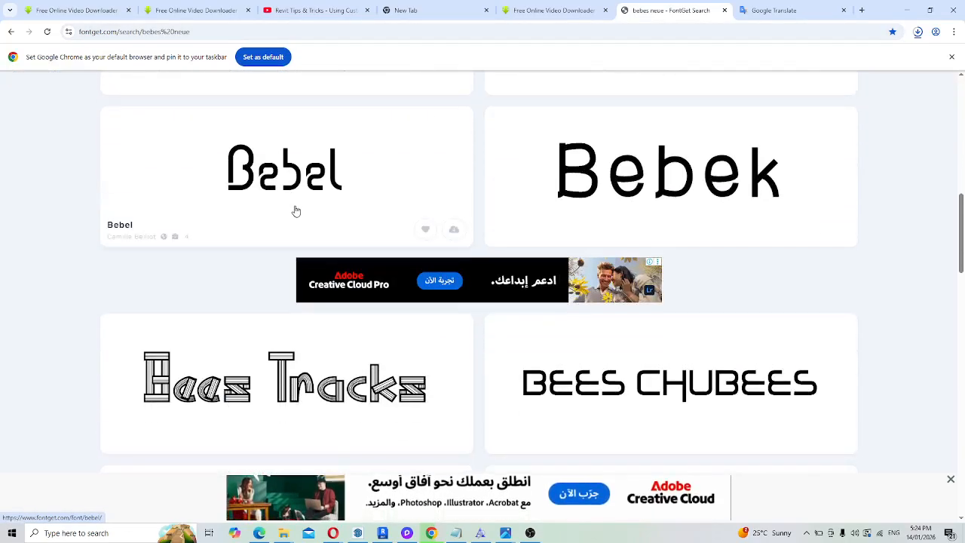
scroll(298, 207, down, 15)
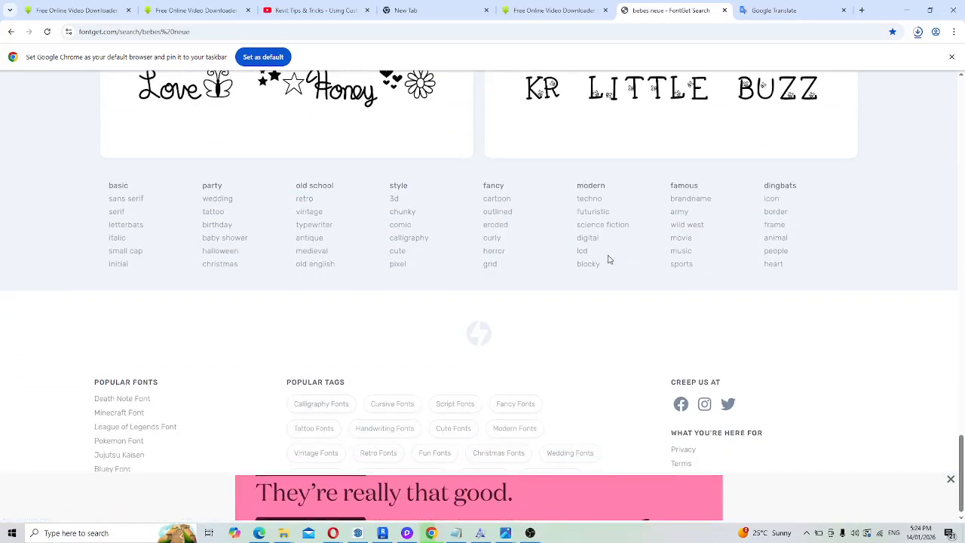
scroll(548, 239, up, 3)
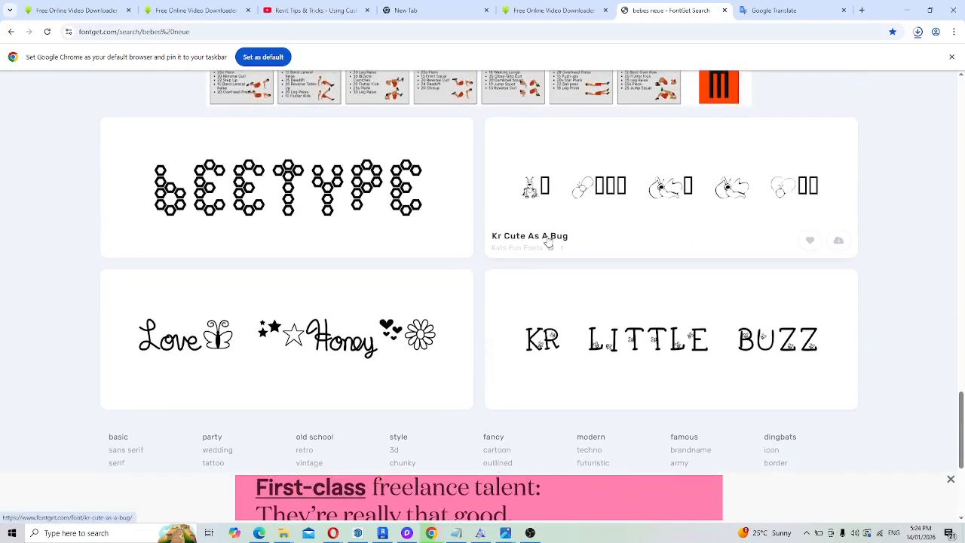
scroll(547, 239, up, 5)
scroll(542, 236, up, 3)
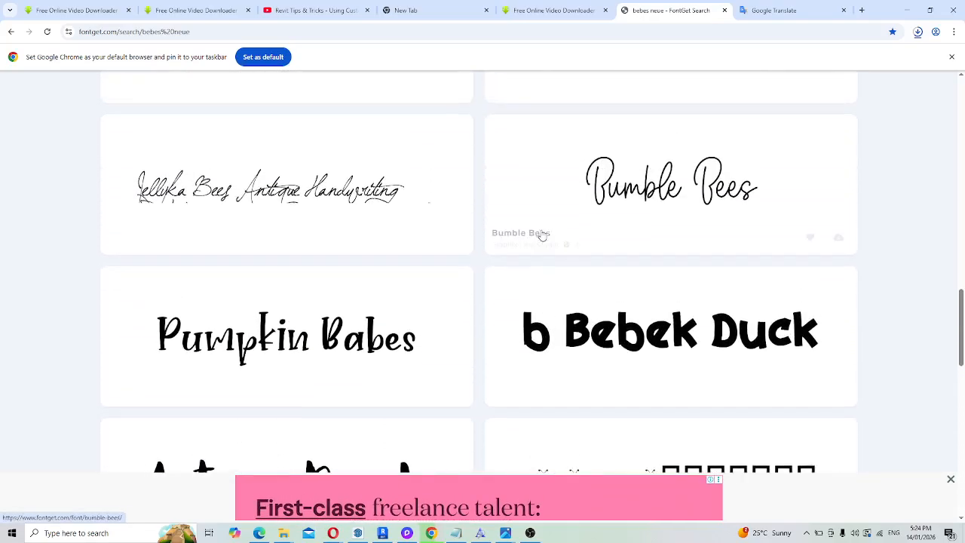
scroll(537, 232, up, 3)
scroll(536, 232, up, 3)
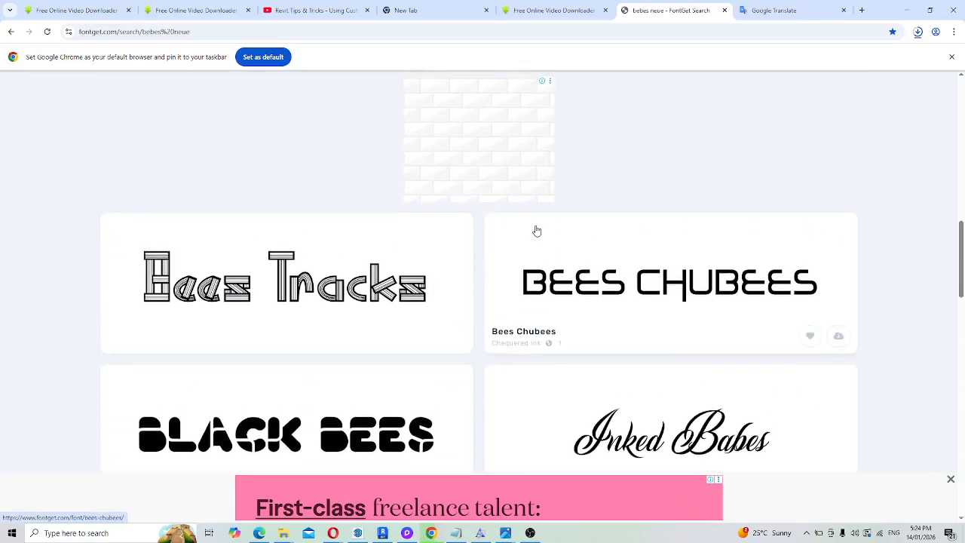
scroll(537, 231, up, 1)
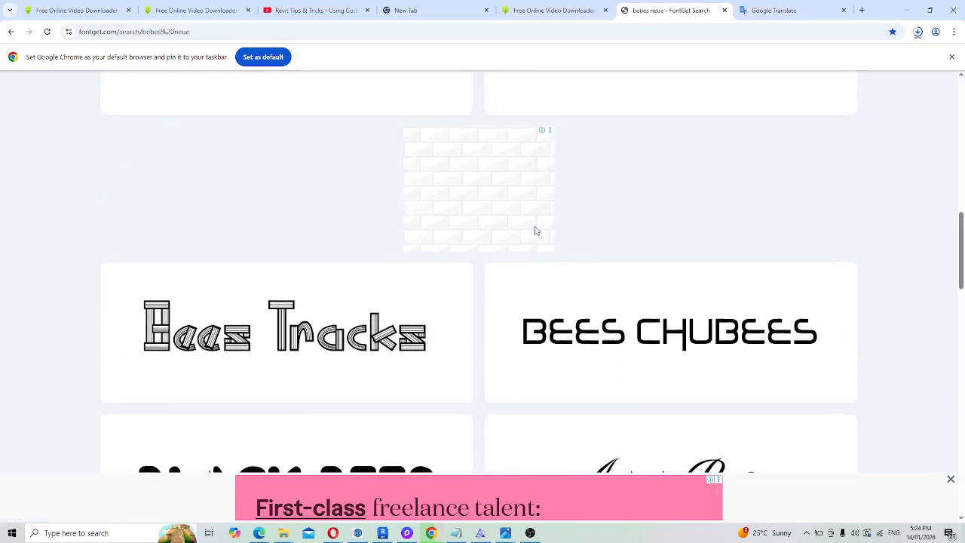
scroll(536, 230, down, 3)
scroll(161, 297, down, 1)
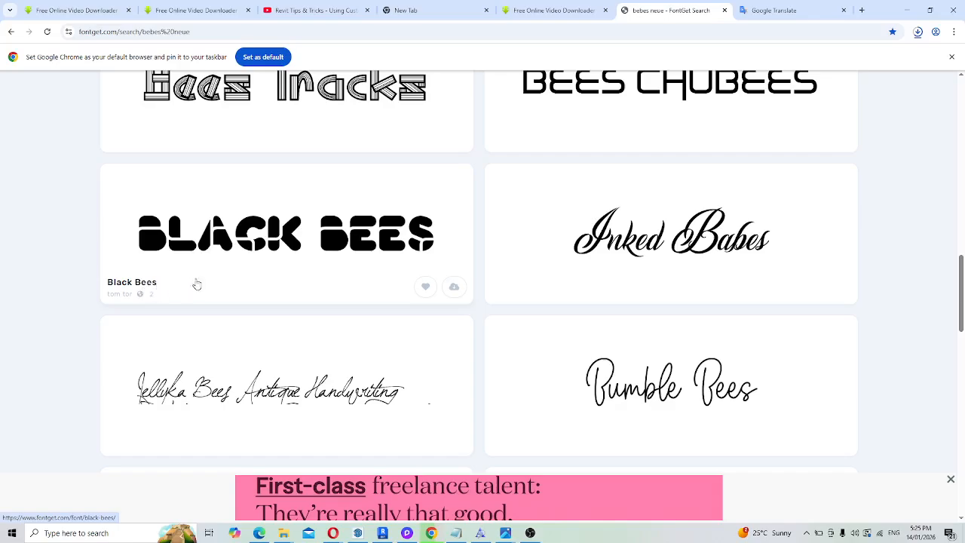
scroll(314, 276, down, 1)
scroll(314, 271, up, 5)
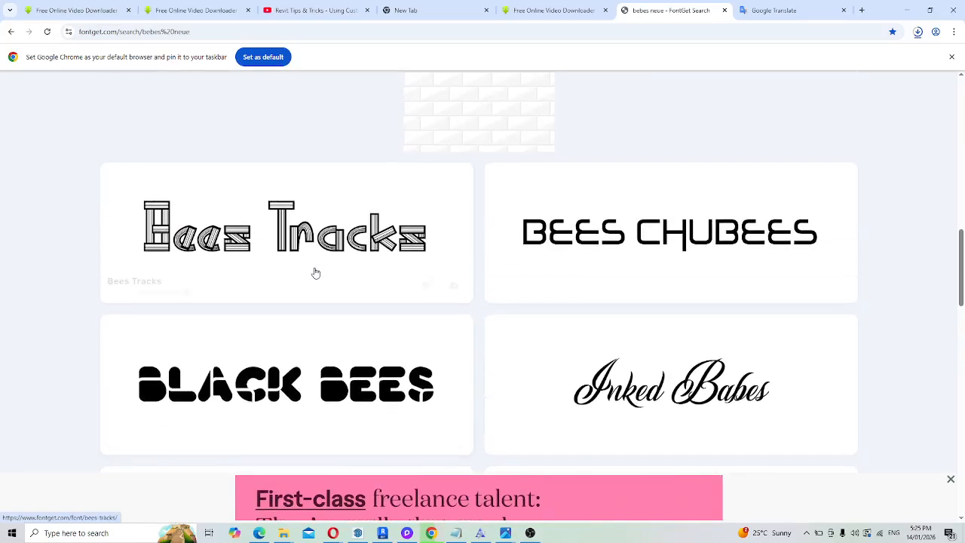
scroll(261, 254, up, 3)
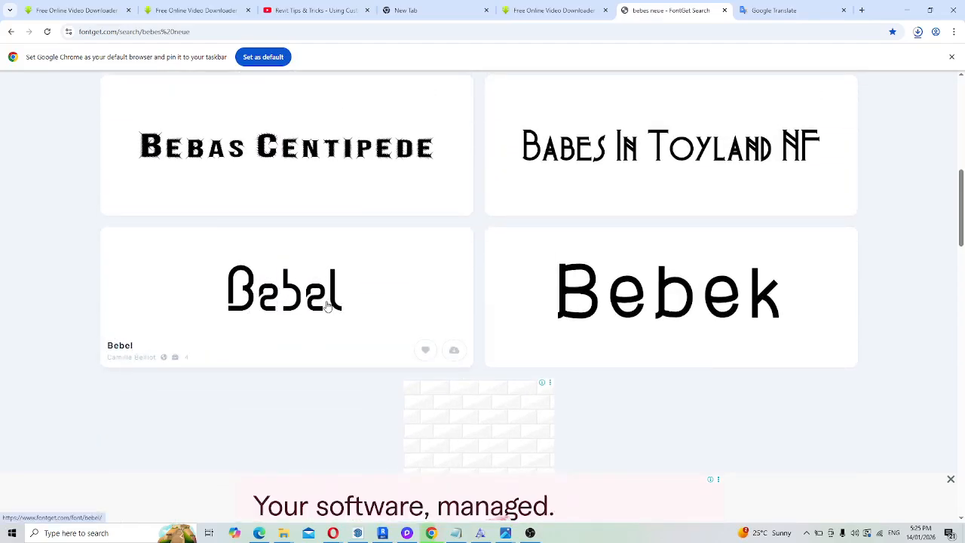
scroll(248, 299, down, 1)
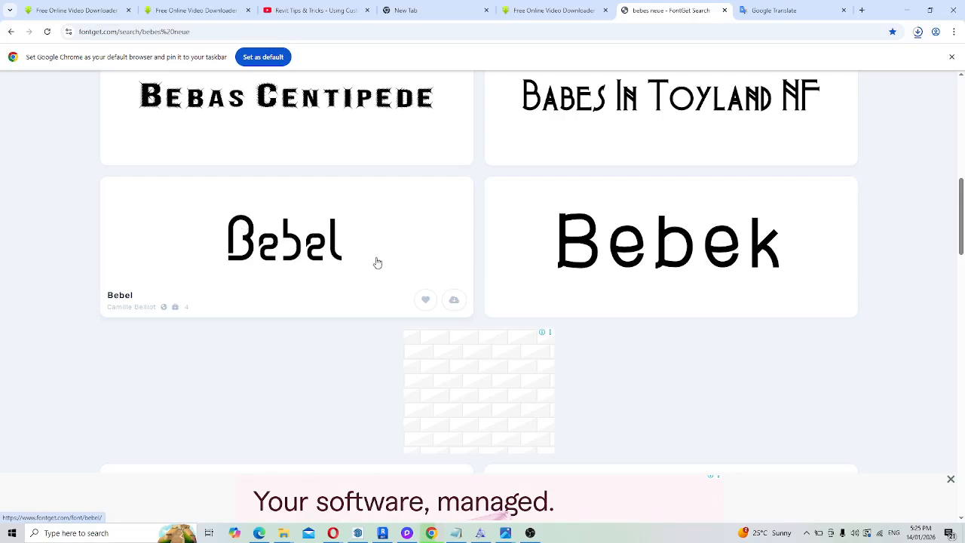
scroll(376, 264, down, 3)
scroll(378, 247, down, 2)
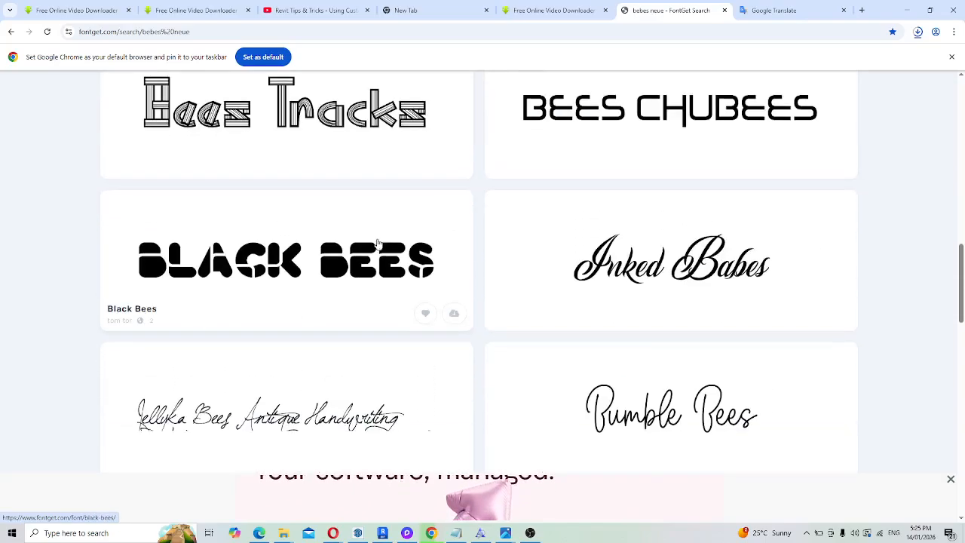
scroll(377, 243, down, 2)
scroll(452, 231, down, 3)
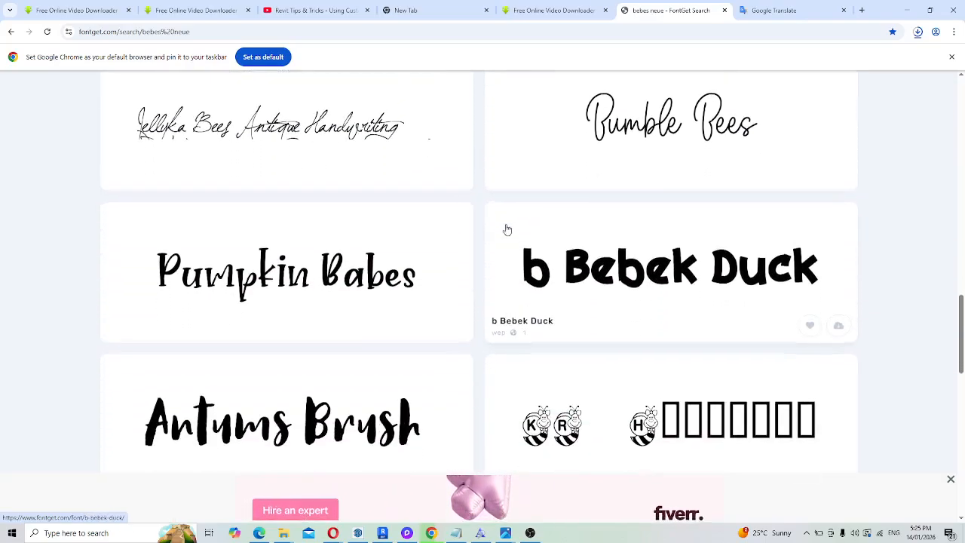
scroll(429, 194, down, 1)
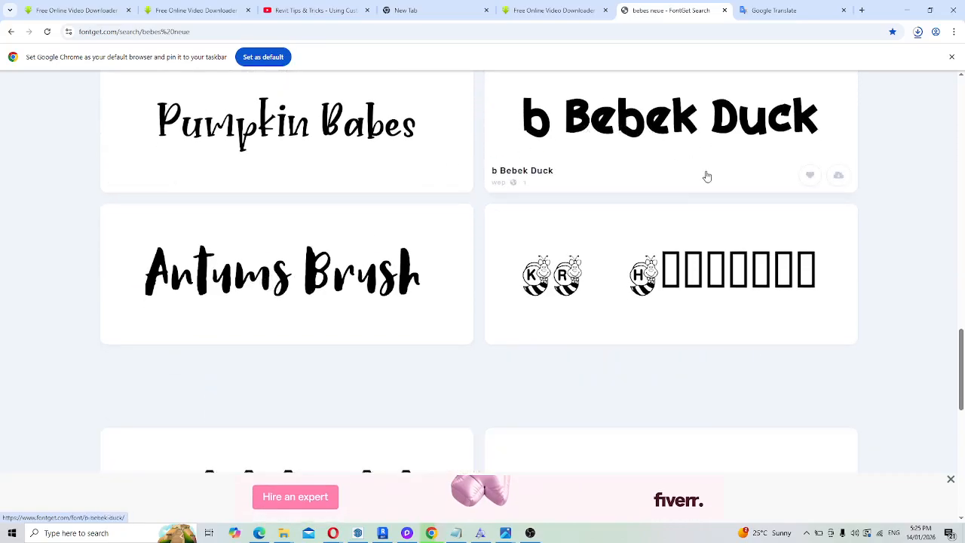
scroll(639, 119, down, 1)
scroll(329, 206, down, 1)
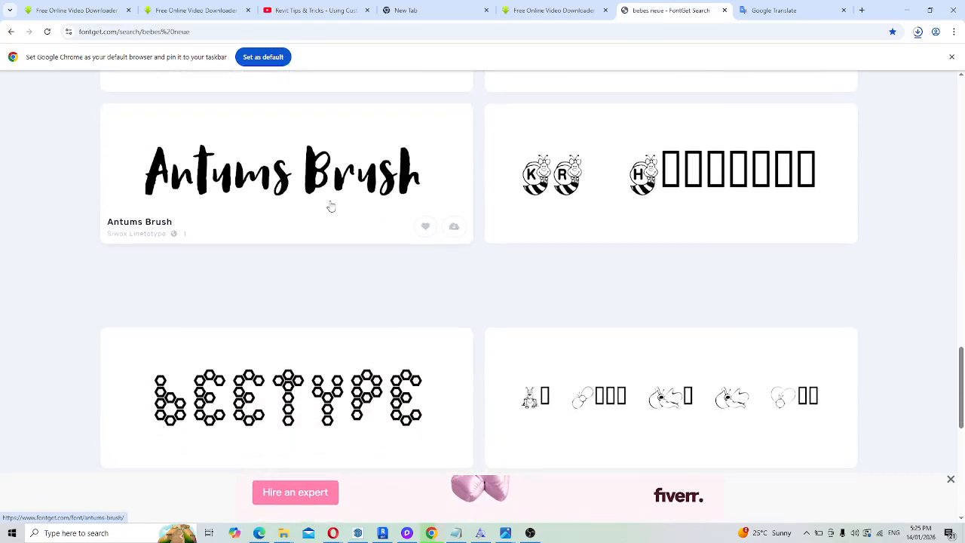
scroll(291, 204, down, 4)
scroll(286, 211, down, 2)
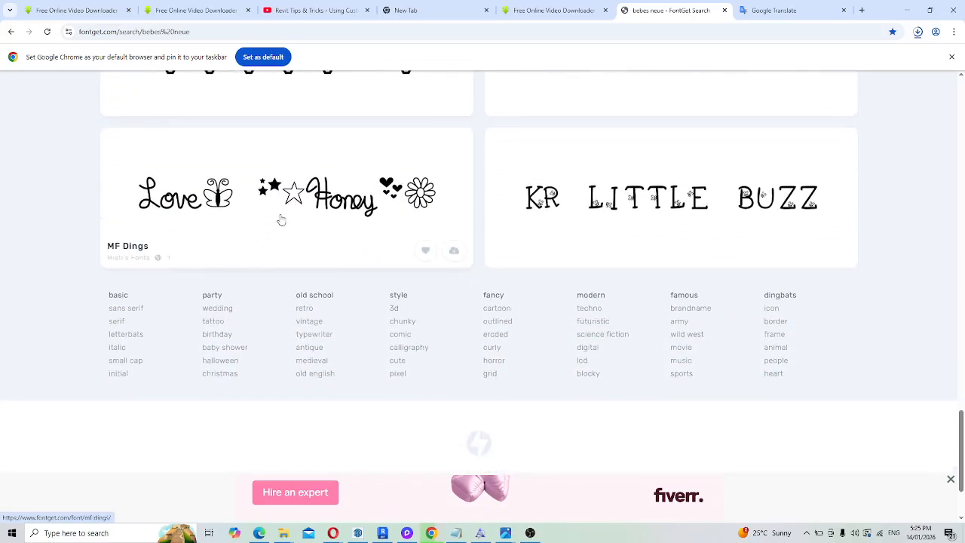
scroll(256, 222, up, 2)
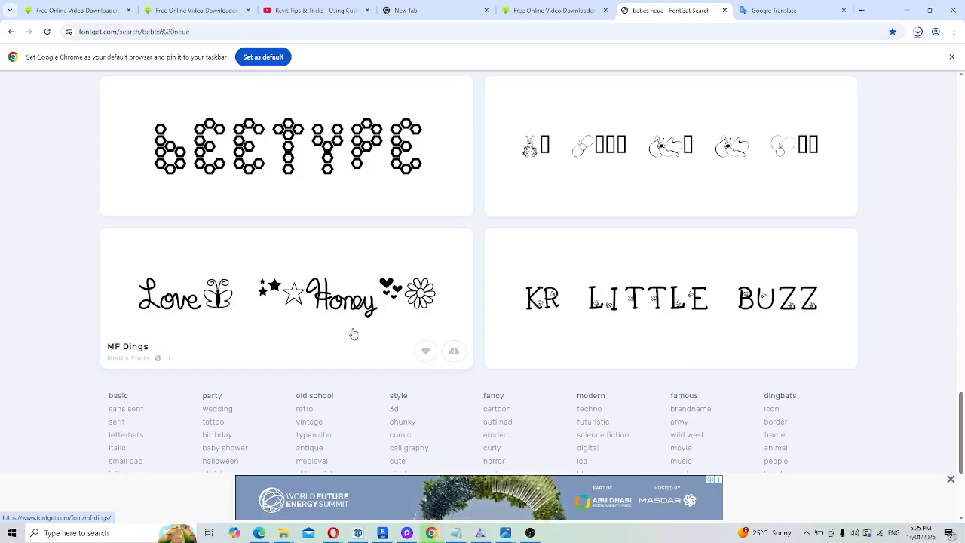
scroll(355, 324, down, 3)
scroll(353, 324, up, 3)
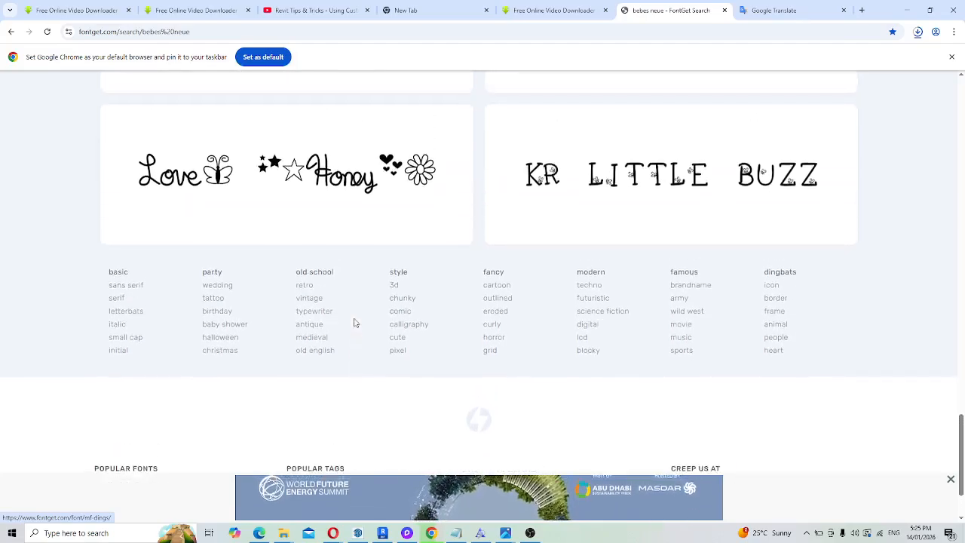
scroll(341, 287, down, 2)
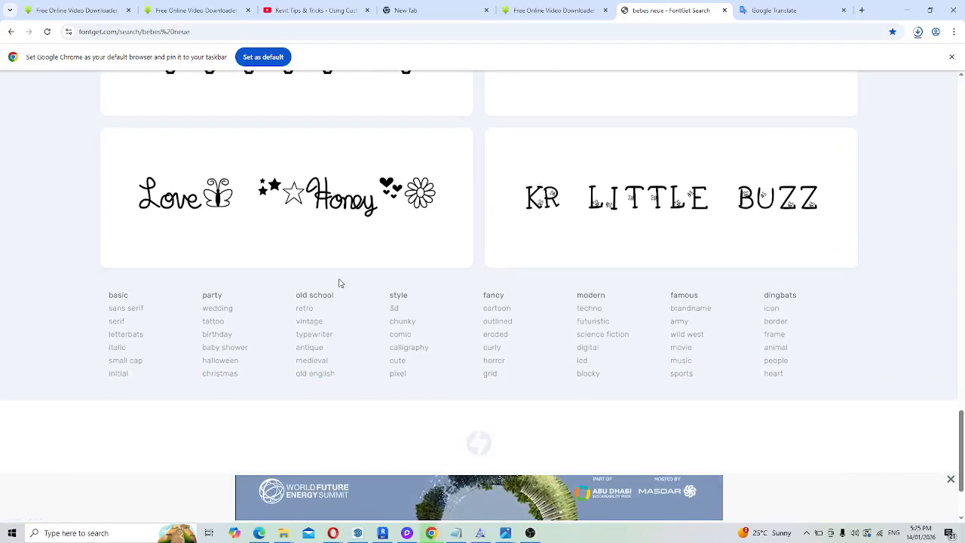
scroll(339, 283, up, 15)
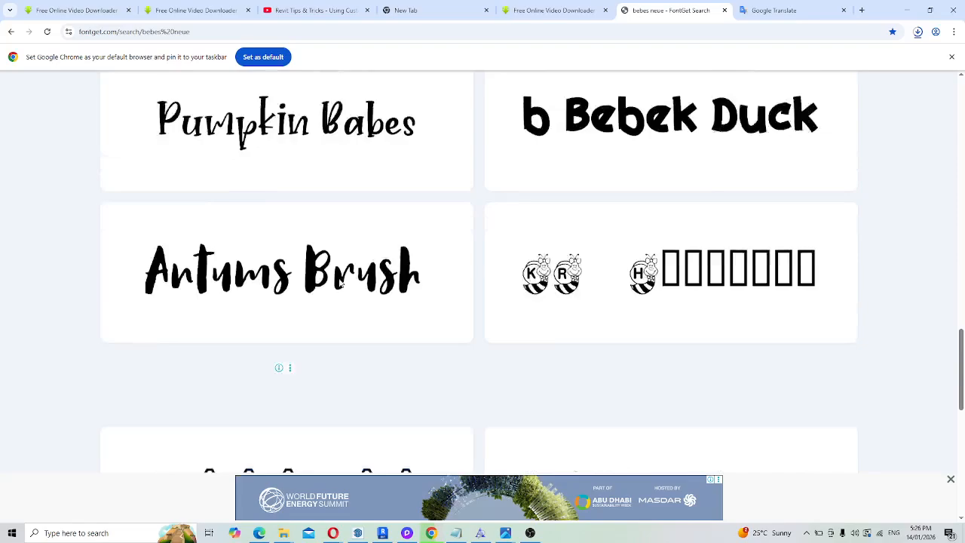
Find the Babes & Bridal font in the FontGet search results and download it.
scroll(339, 282, up, 8)
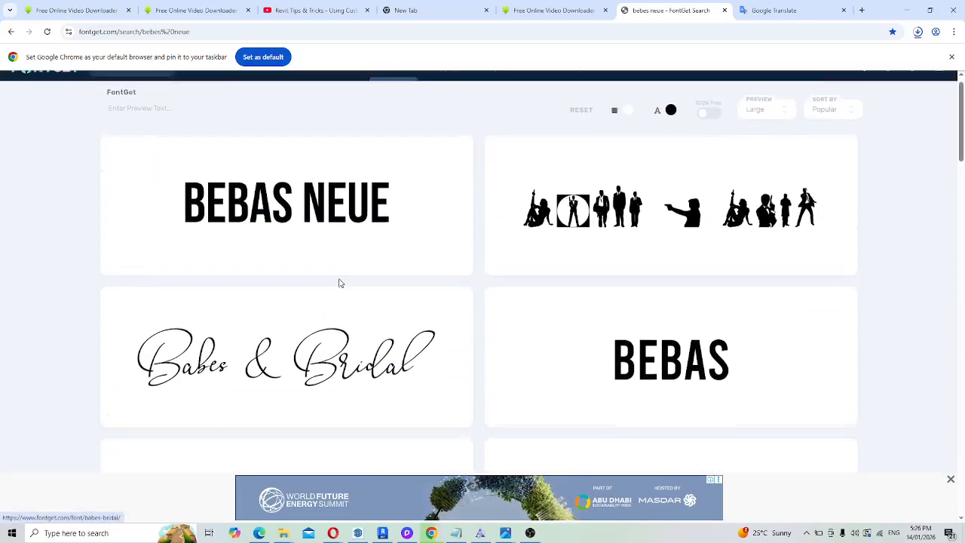
scroll(626, 373, down, 3)
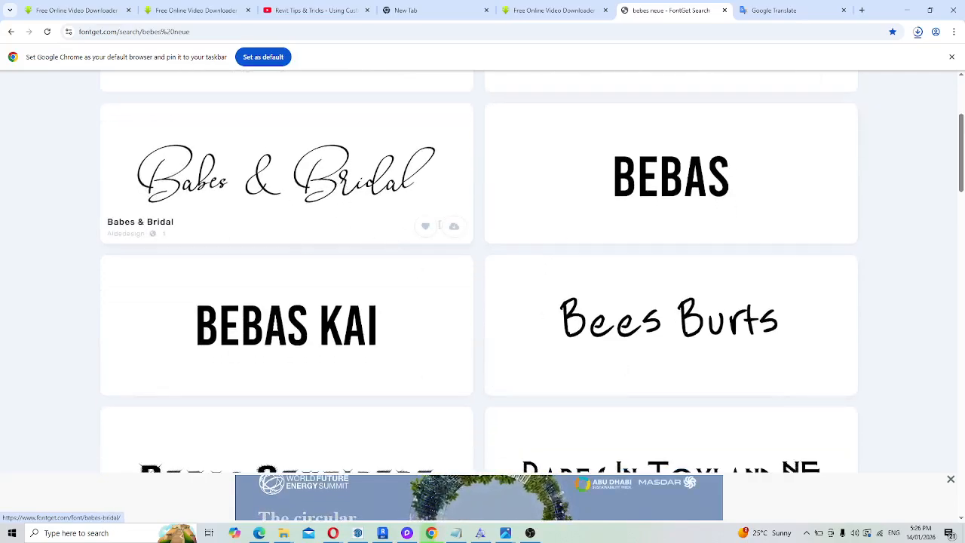
click(455, 228)
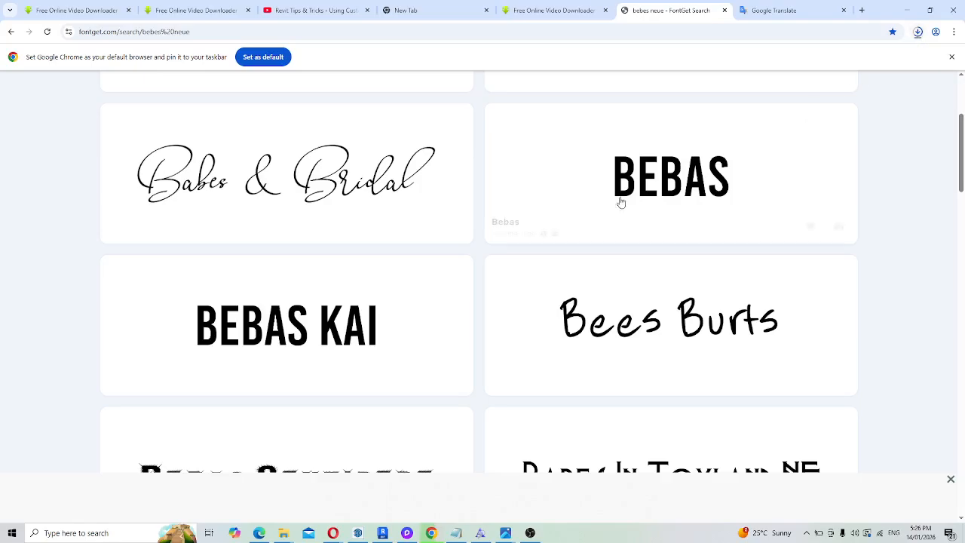
scroll(294, 246, up, 2)
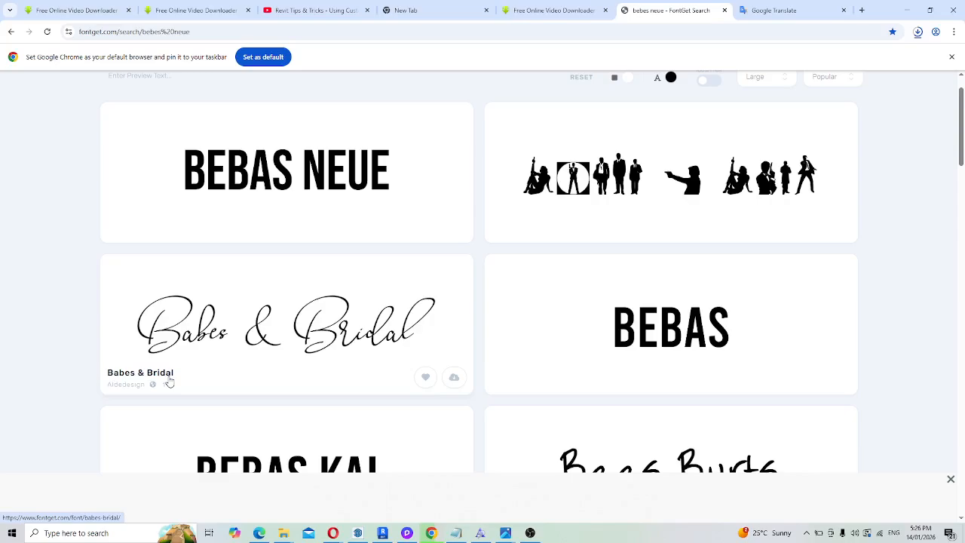
scroll(174, 375, down, 1)
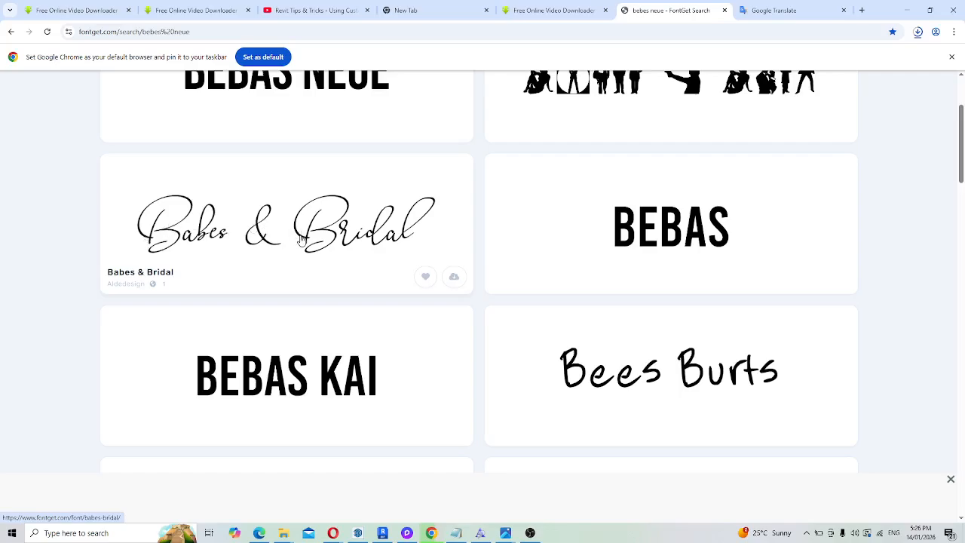
scroll(300, 239, up, 1)
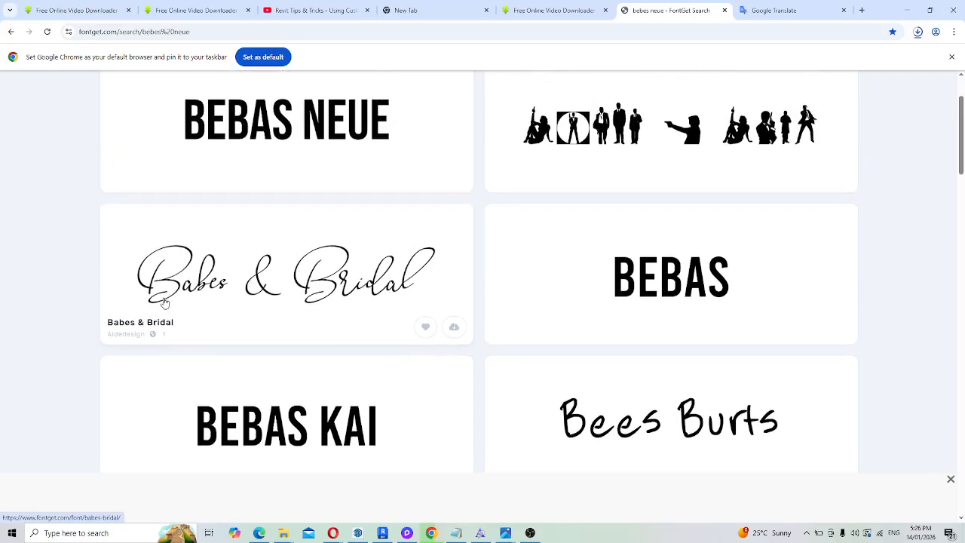
click(453, 326)
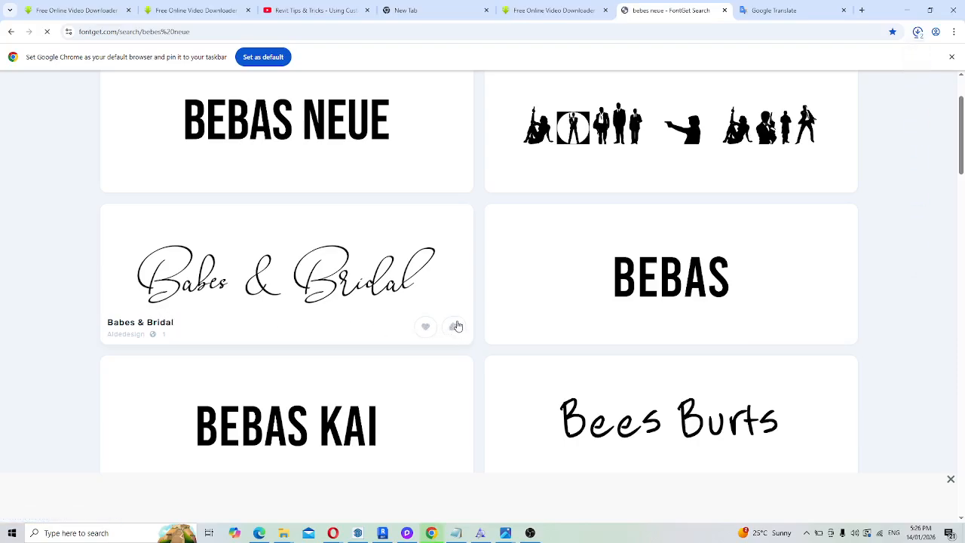
Open the downloaded babes-bridal (1) archive in its folder and install the Babes & Bridal TrueType font.
click(919, 35)
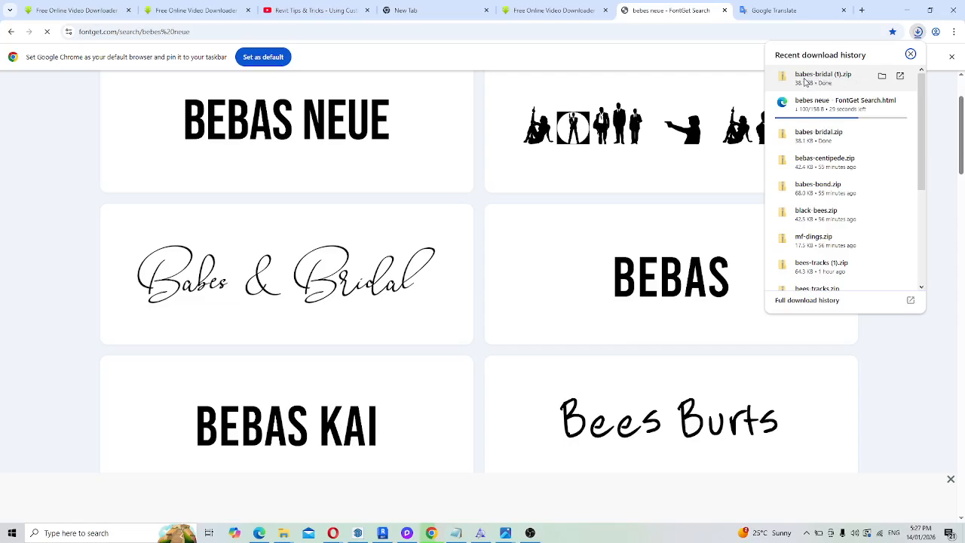
click(882, 77)
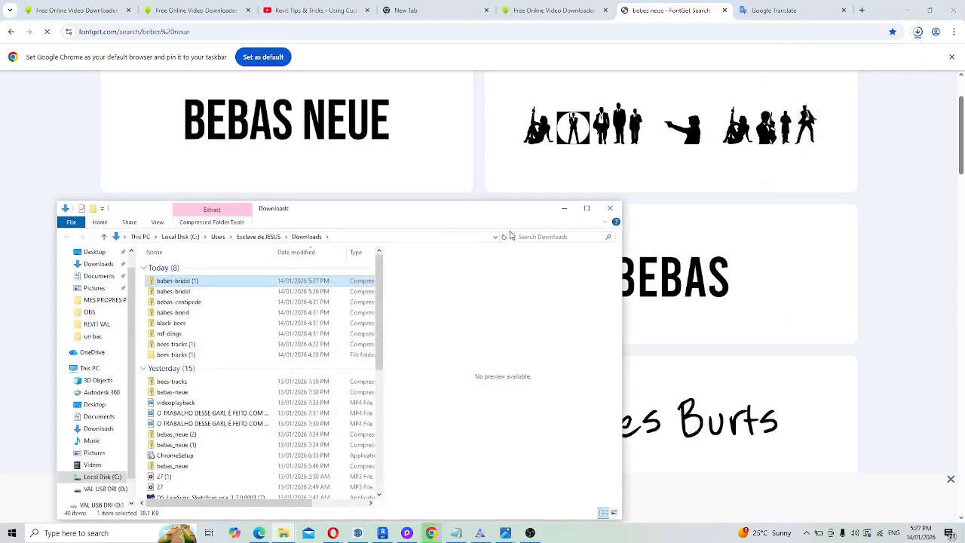
double_click(173, 280)
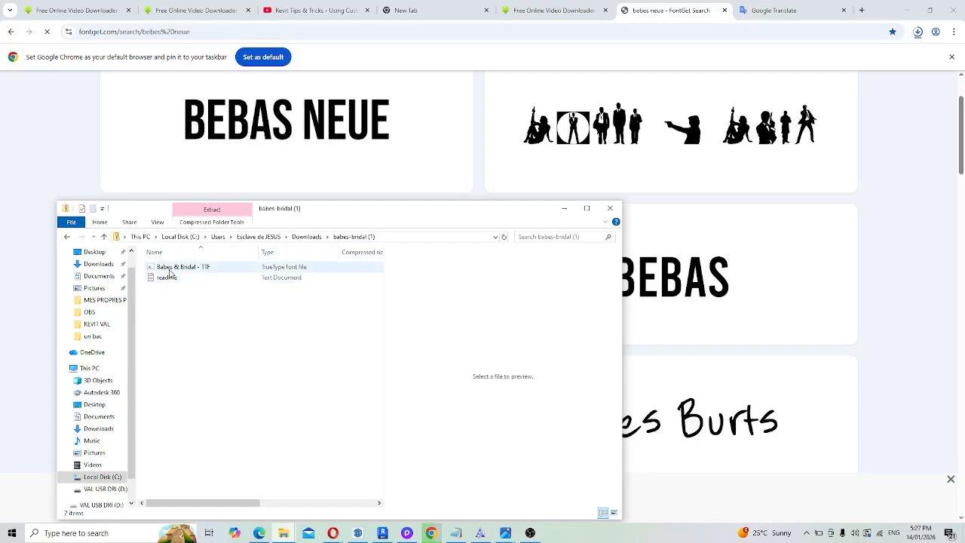
double_click(171, 272)
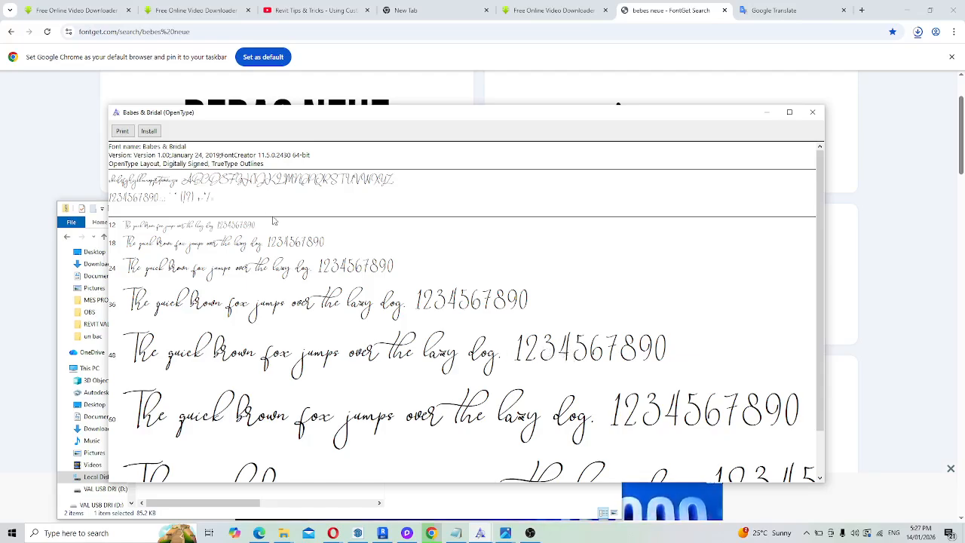
click(149, 132)
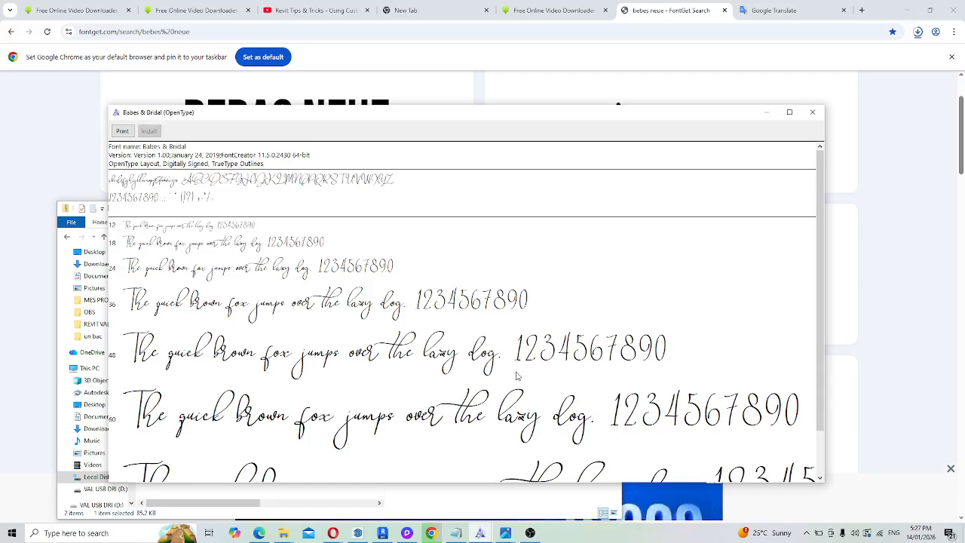
Switch to Revit and open the title block family of sheet A101 for editing.
click(383, 533)
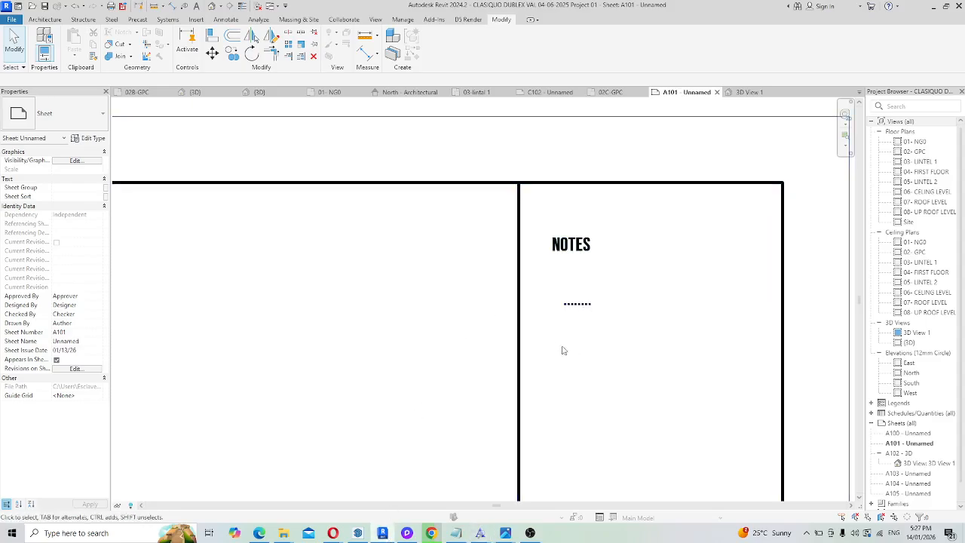
scroll(605, 394, down, 2)
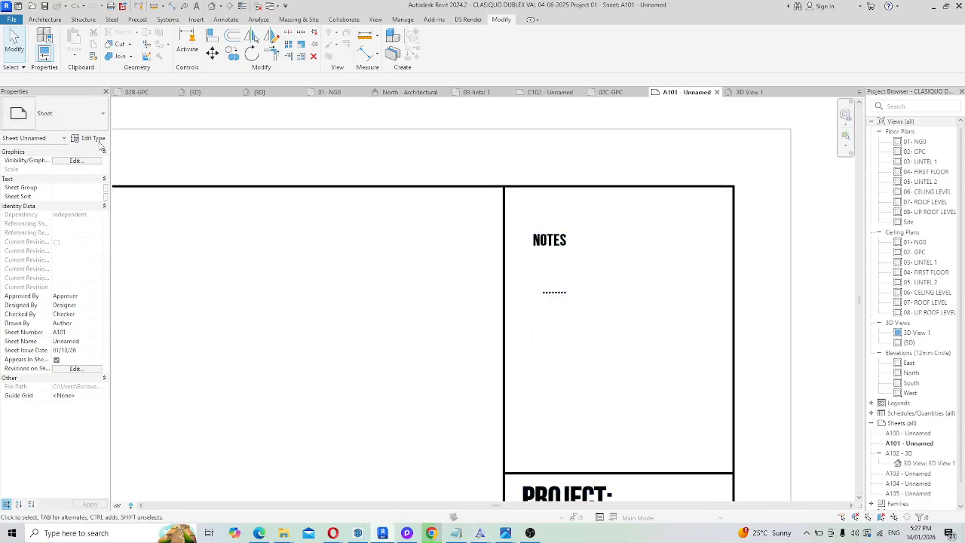
click(556, 245)
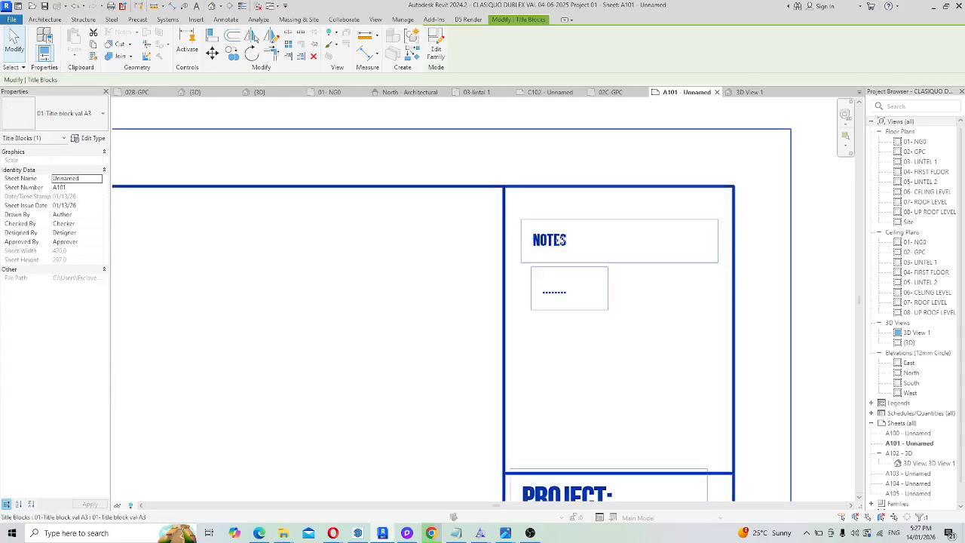
double_click(555, 249)
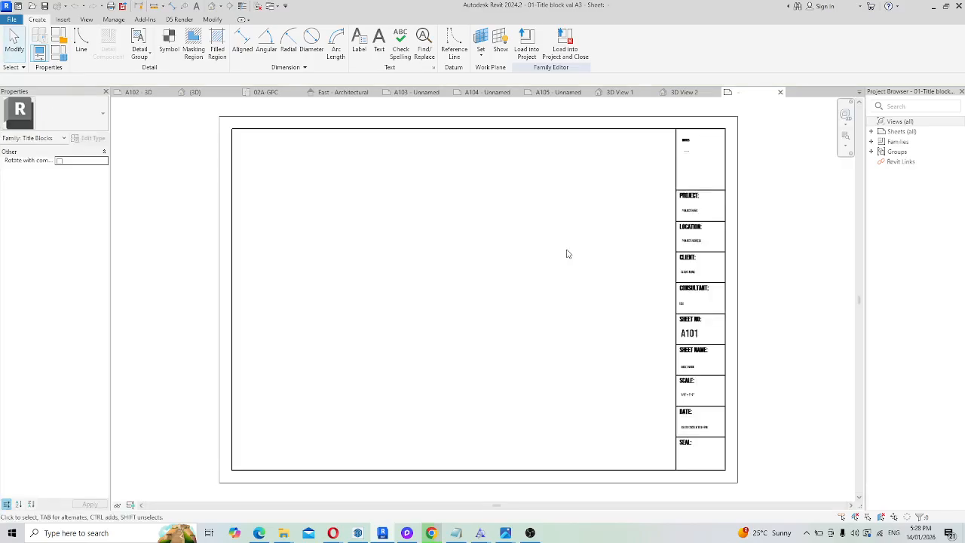
Start a text note and duplicate the 01-small texte type as "bebel 01" with a text size of 4 mm.
scroll(646, 209, up, 3)
scroll(559, 217, down, 1)
scroll(574, 193, up, 2)
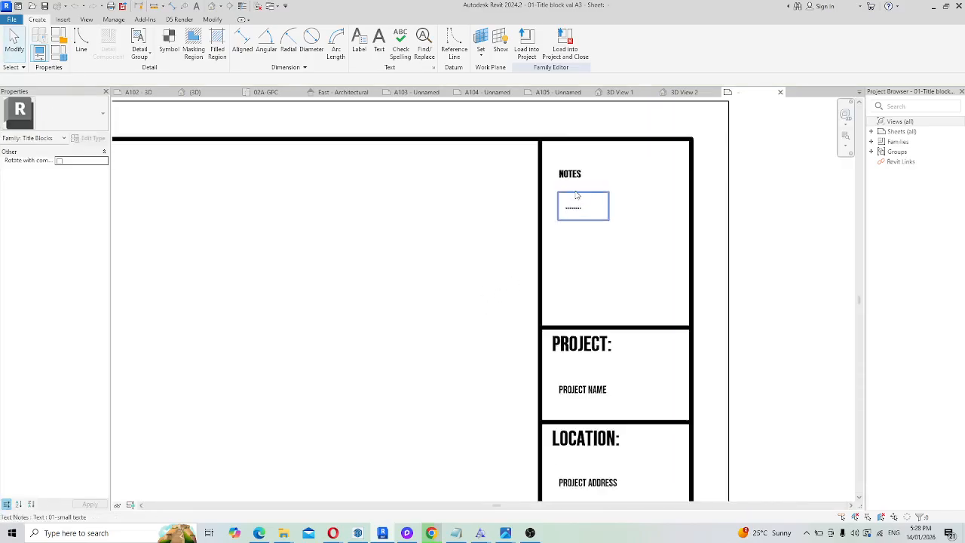
click(380, 50)
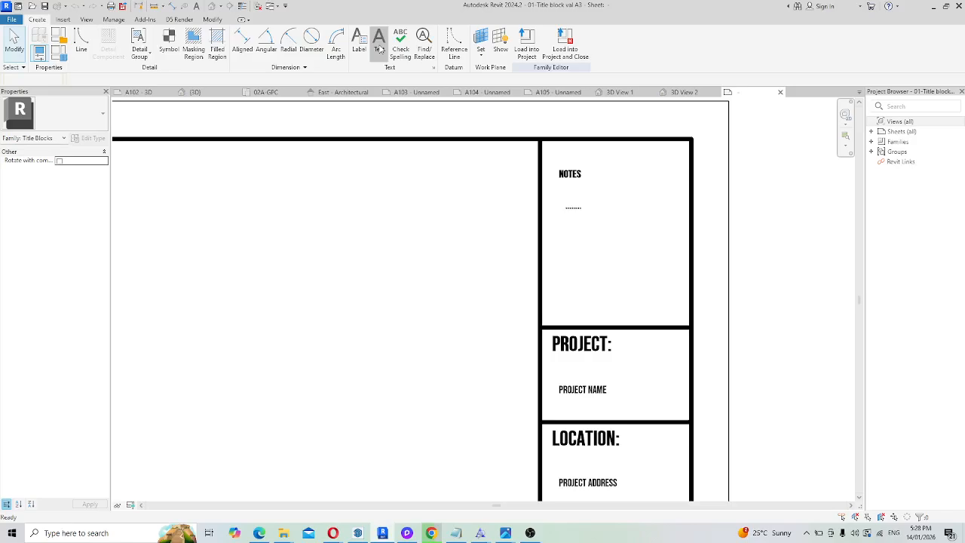
scroll(595, 290, up, 2)
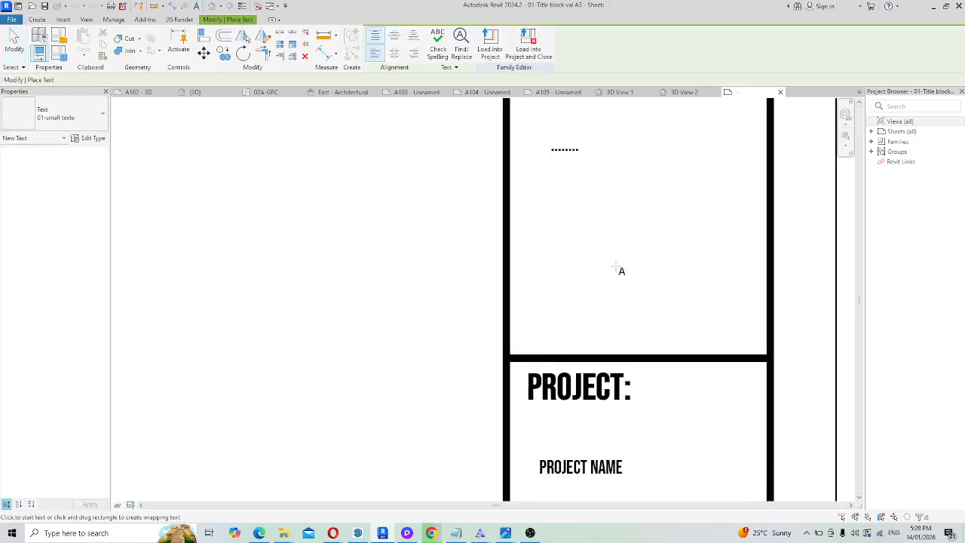
click(90, 139)
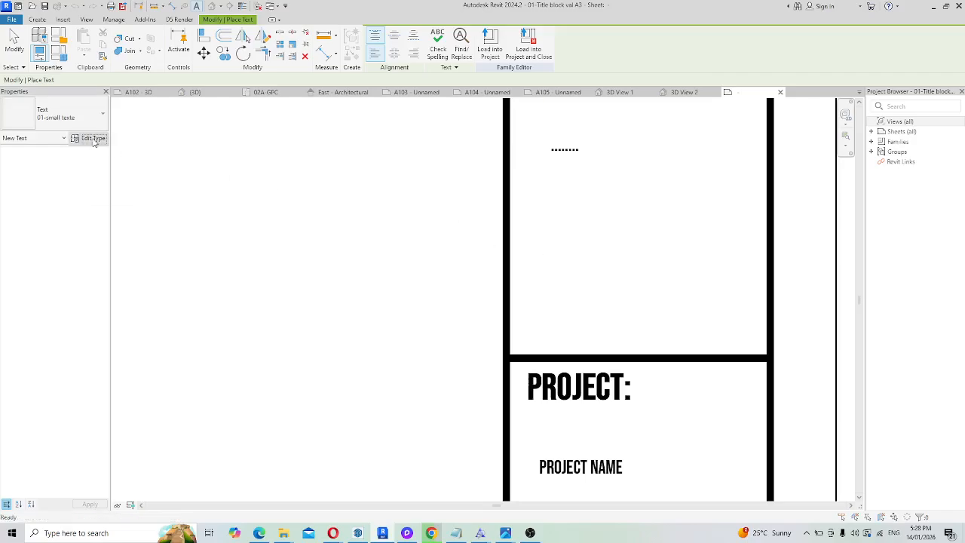
click(555, 186)
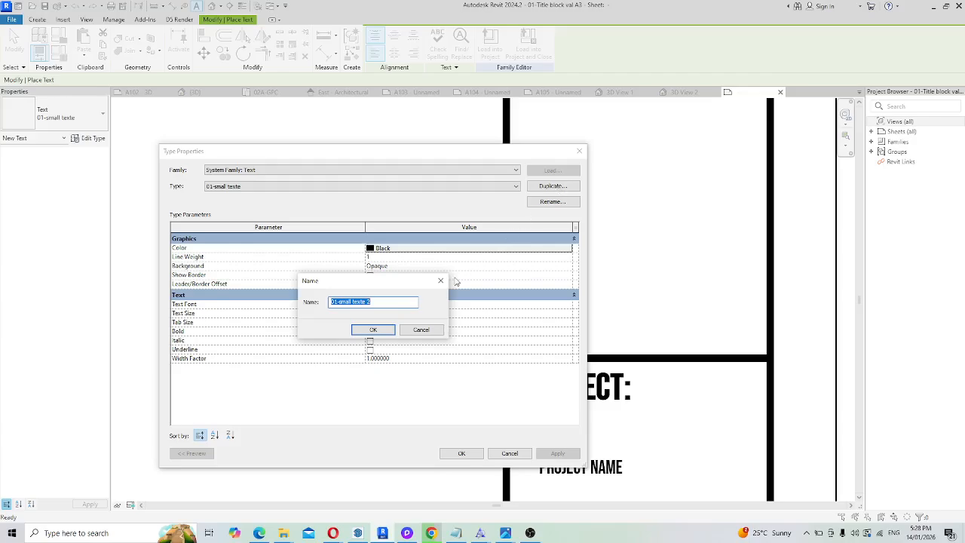
text(bebel 01)
click(384, 332)
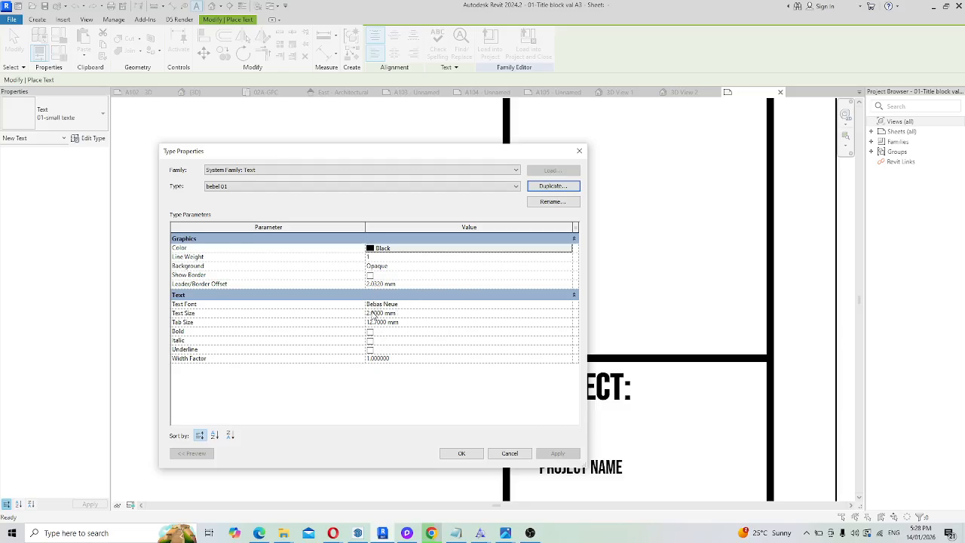
click(369, 313)
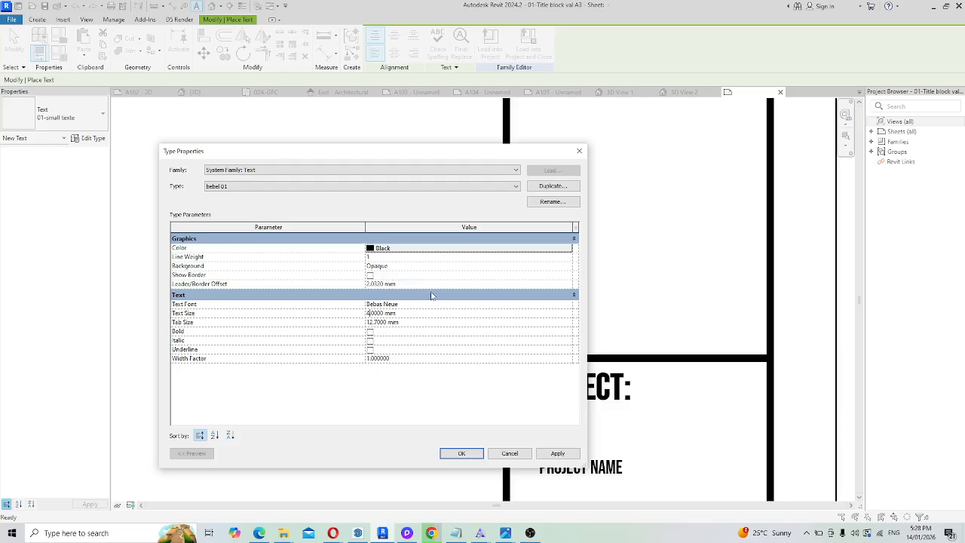
Search the text font choices for "Be" and check the downloaded font's name on the FontGet page in Chrome.
click(405, 305)
click(569, 308)
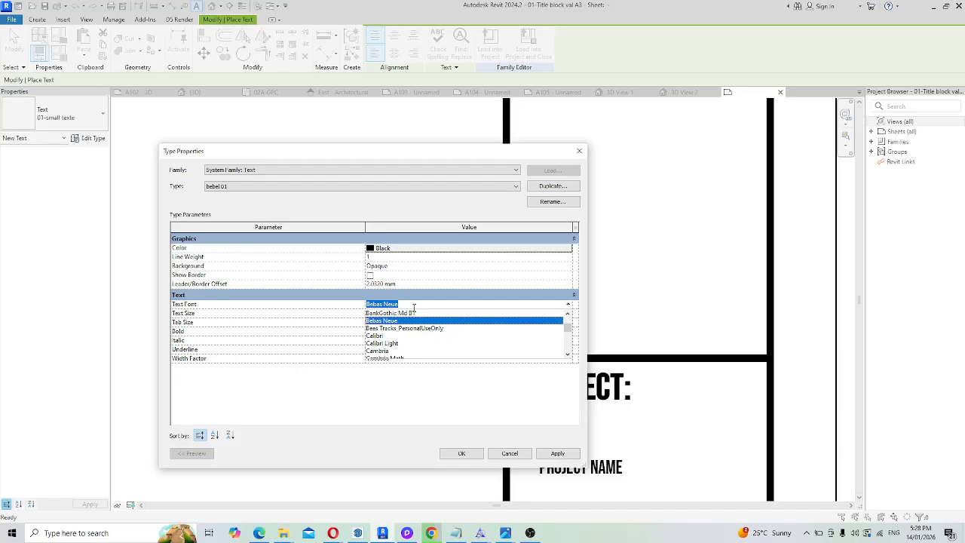
text(Be)
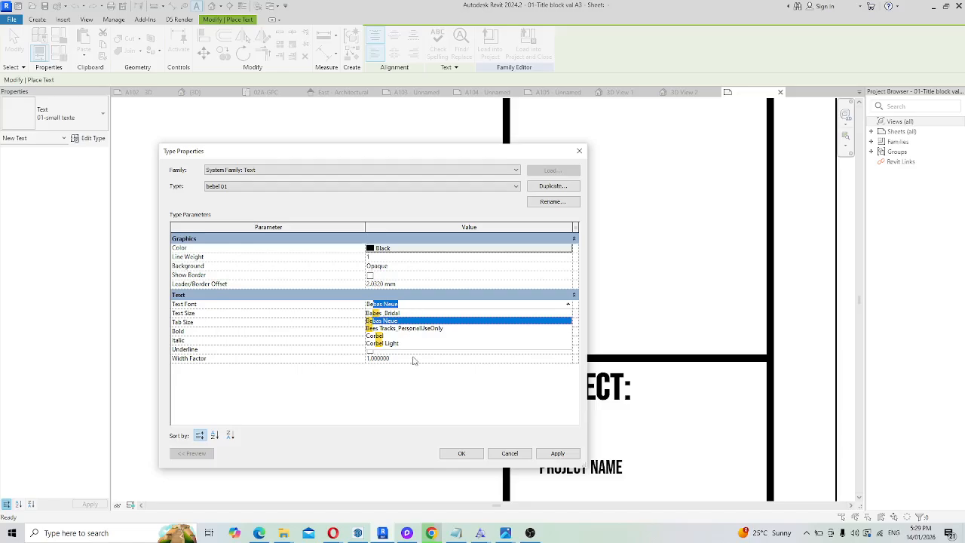
click(433, 533)
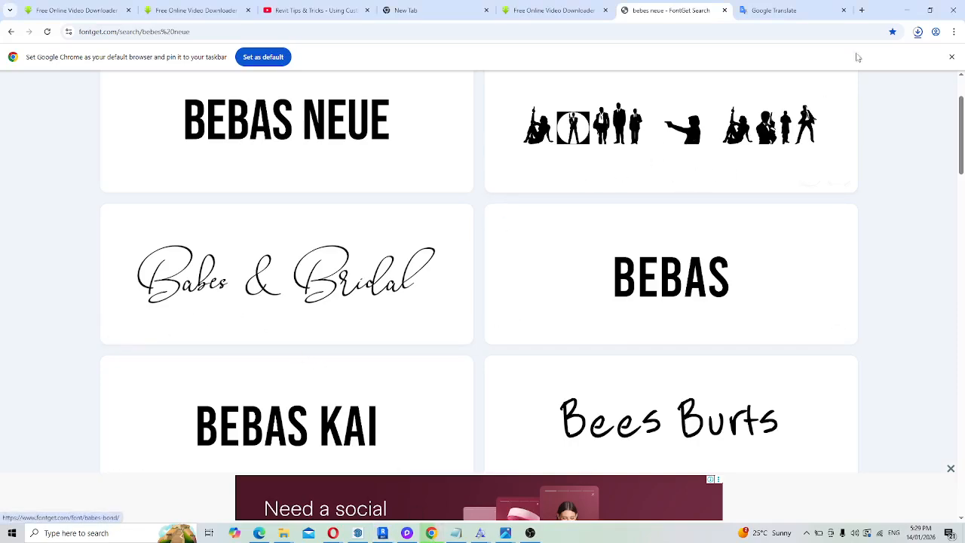
click(909, 10)
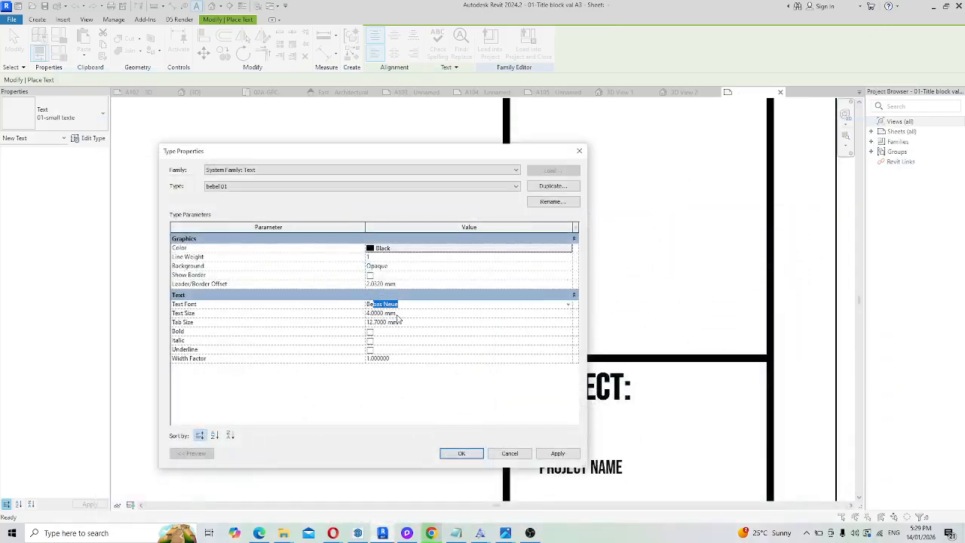
Set the text font of the bebel 01 type to Babes & Bridal and apply the type changes.
click(407, 307)
drag(407, 307, 341, 312)
text(b)
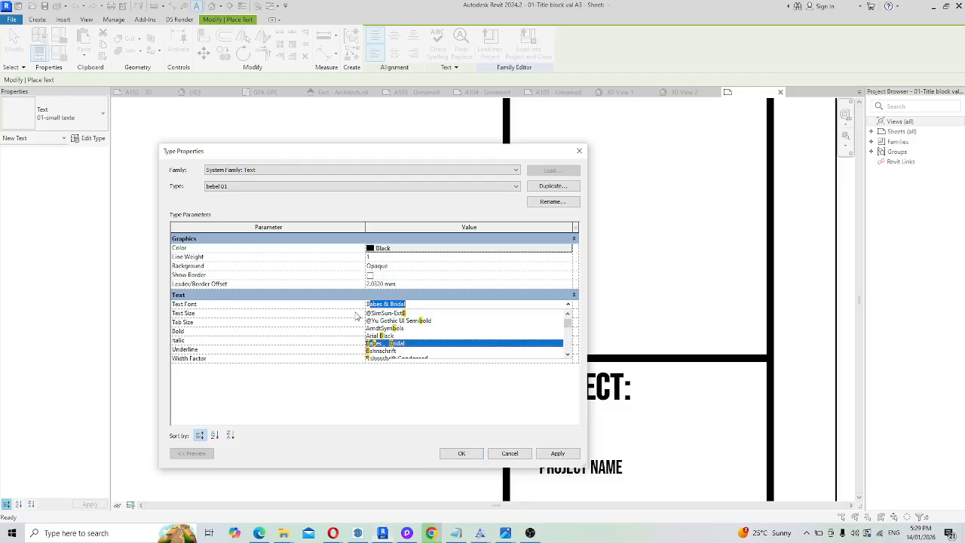
text(a)
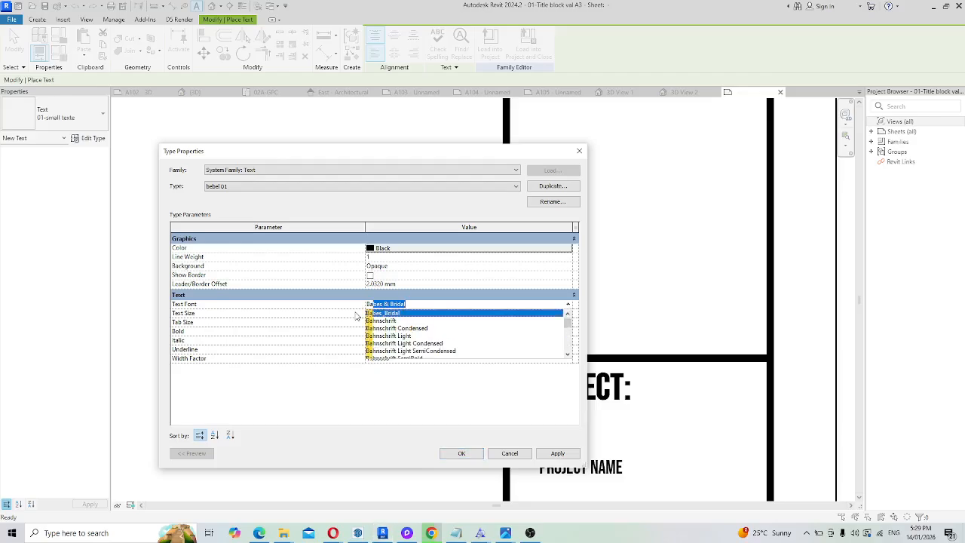
text(b)
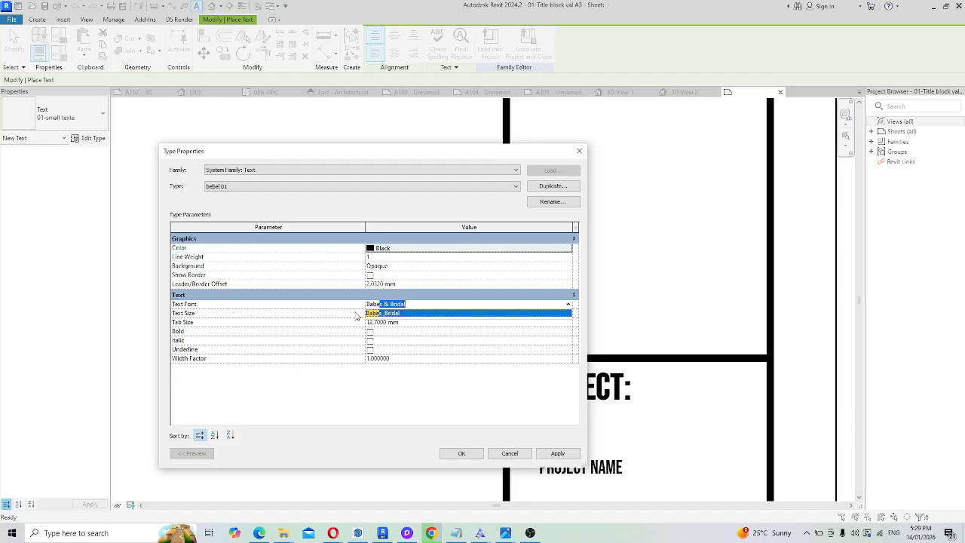
click(400, 314)
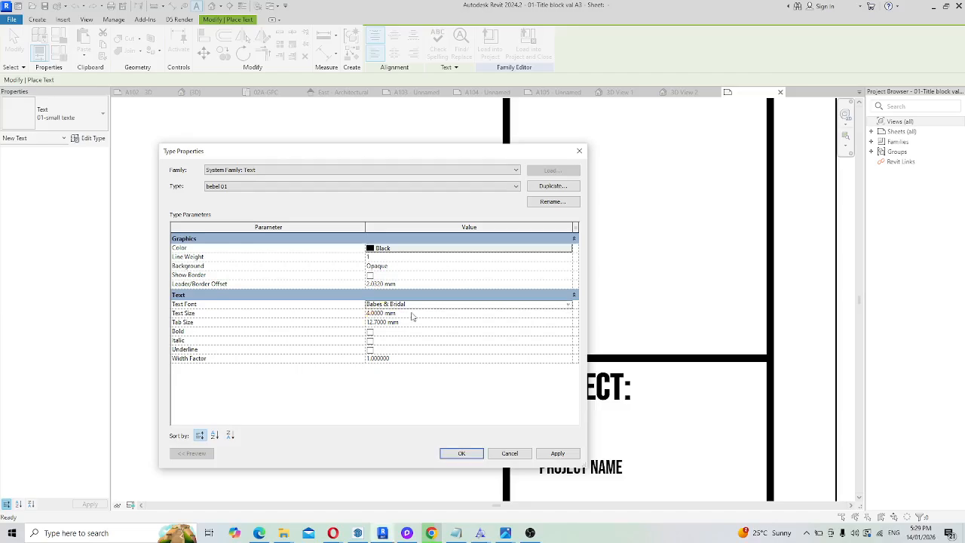
click(558, 453)
click(461, 453)
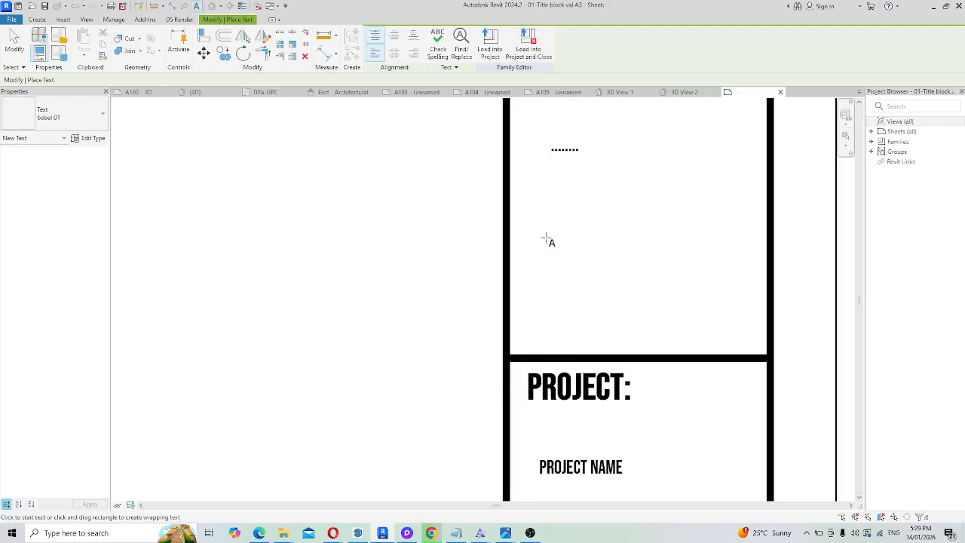
Place a wrapping text box in the notes area above the PROJECT heading and enter "project:".
drag(545, 238, 722, 327)
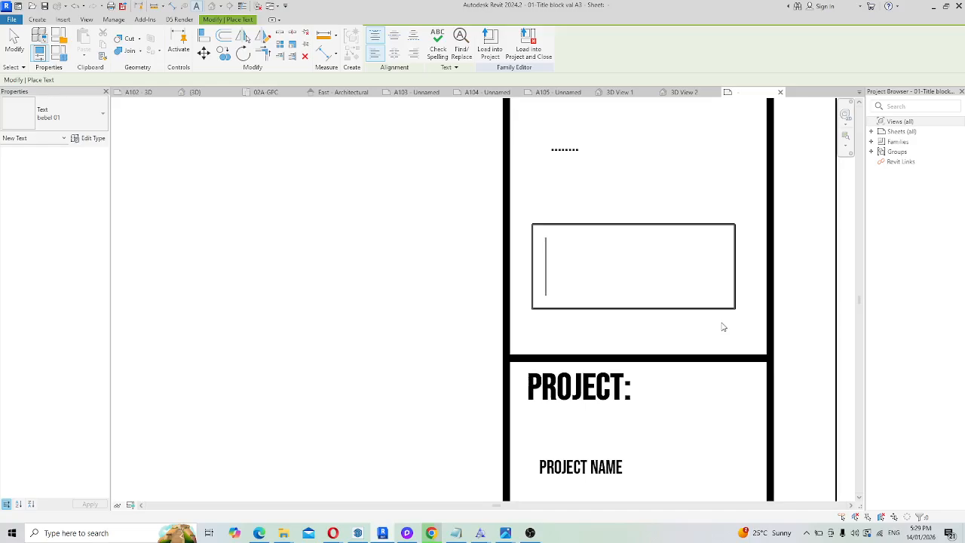
text(P)
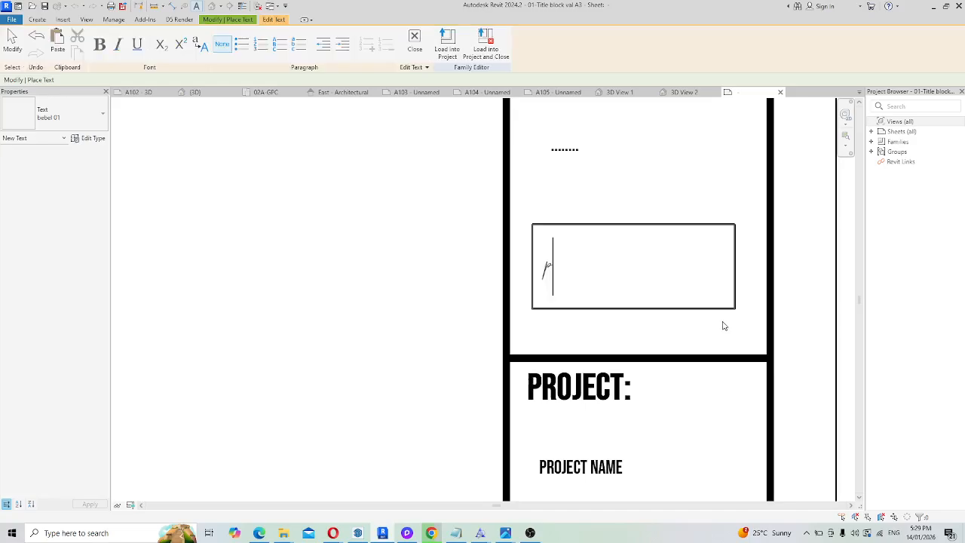
text(roject:)
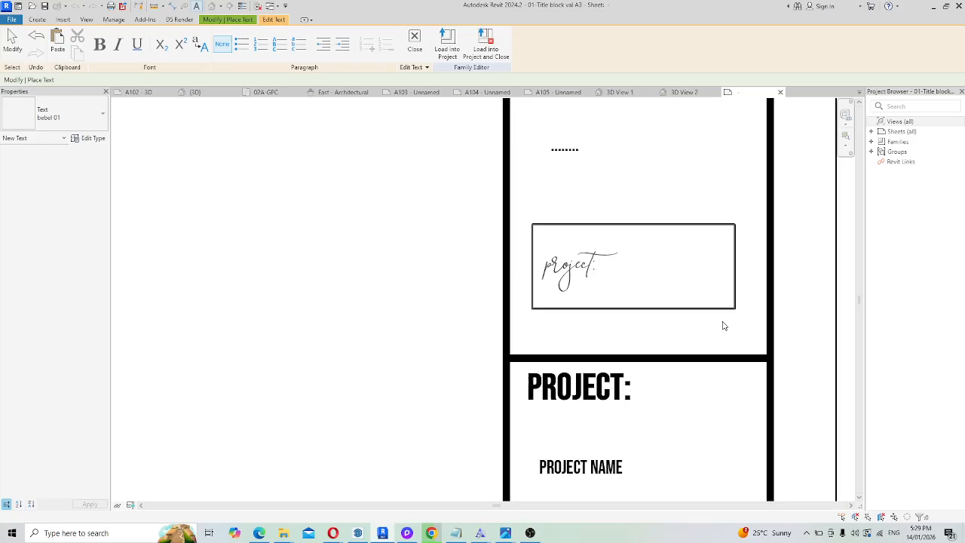
Finish the "project:" text note and examine its script lettering up close and at title block scale.
click(698, 200)
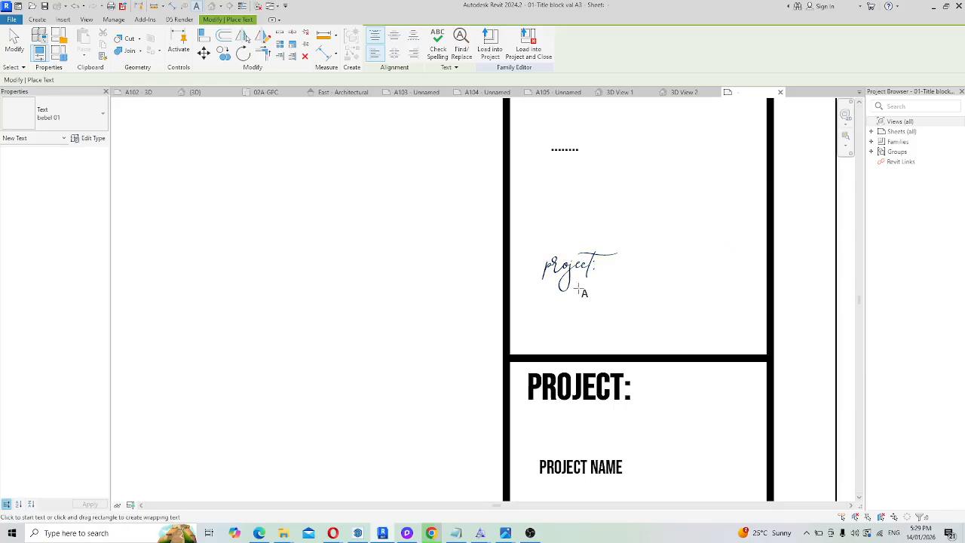
scroll(549, 267, up, 5)
scroll(447, 338, down, 2)
scroll(626, 302, up, 3)
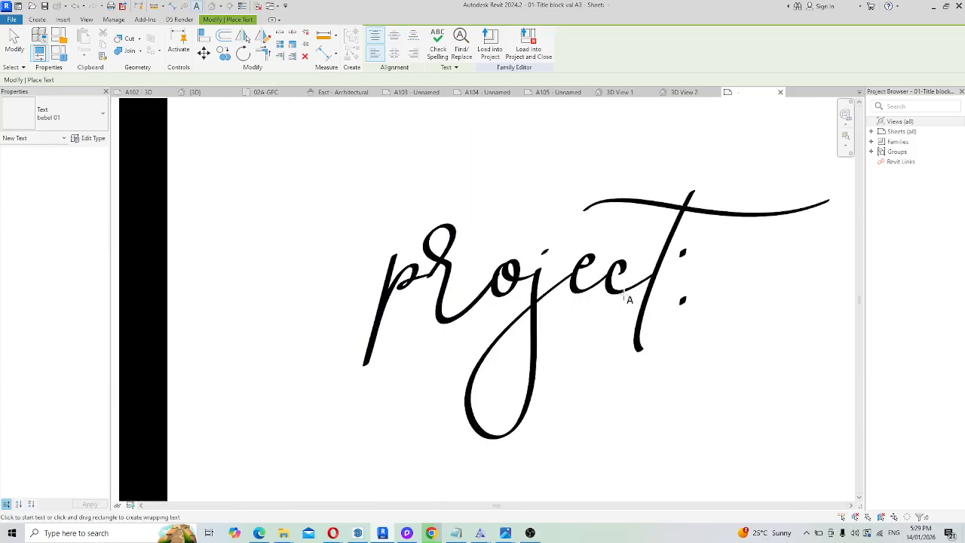
scroll(467, 366, down, 3)
scroll(487, 368, down, 3)
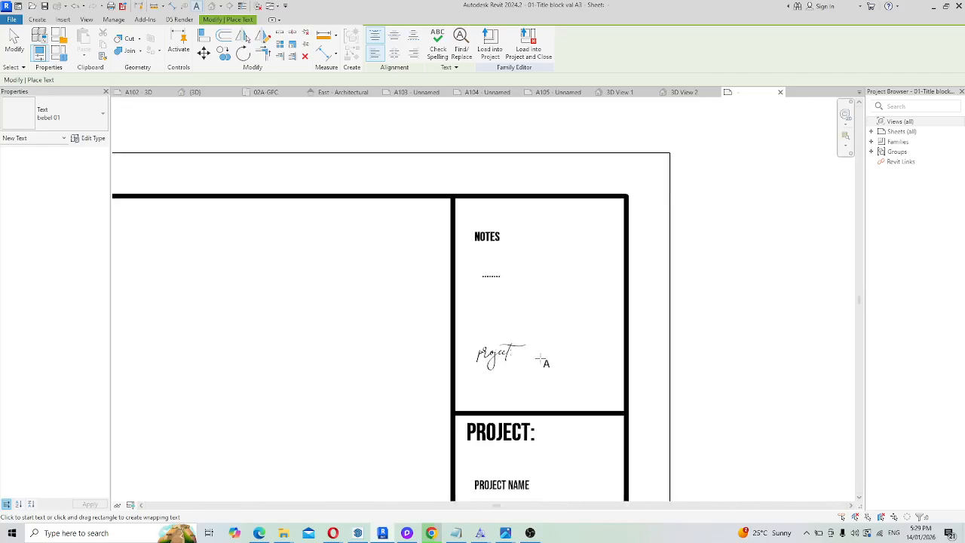
scroll(528, 358, up, 3)
scroll(490, 367, up, 2)
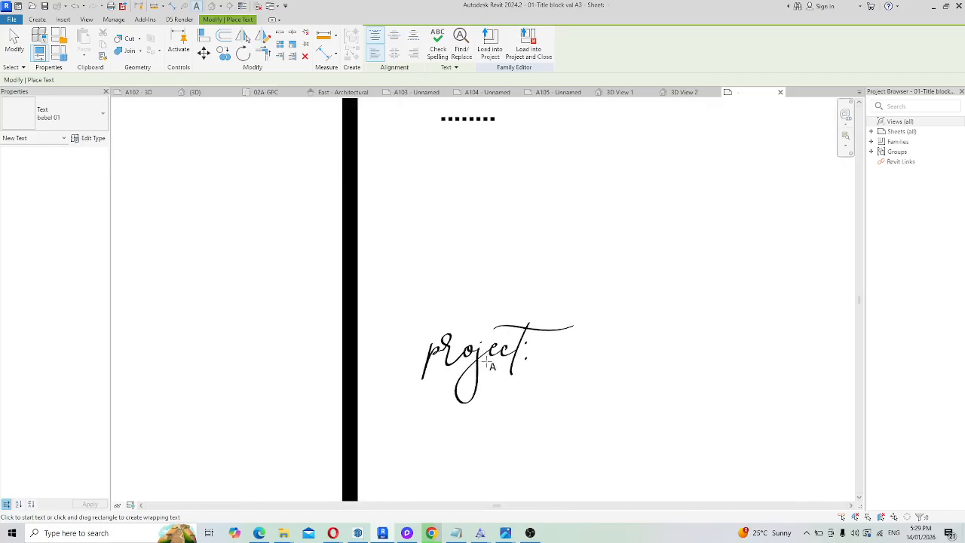
Place a wrapping text note reading "12" beside the "project:" note, using the bebel 01 type.
scroll(510, 383, down, 3)
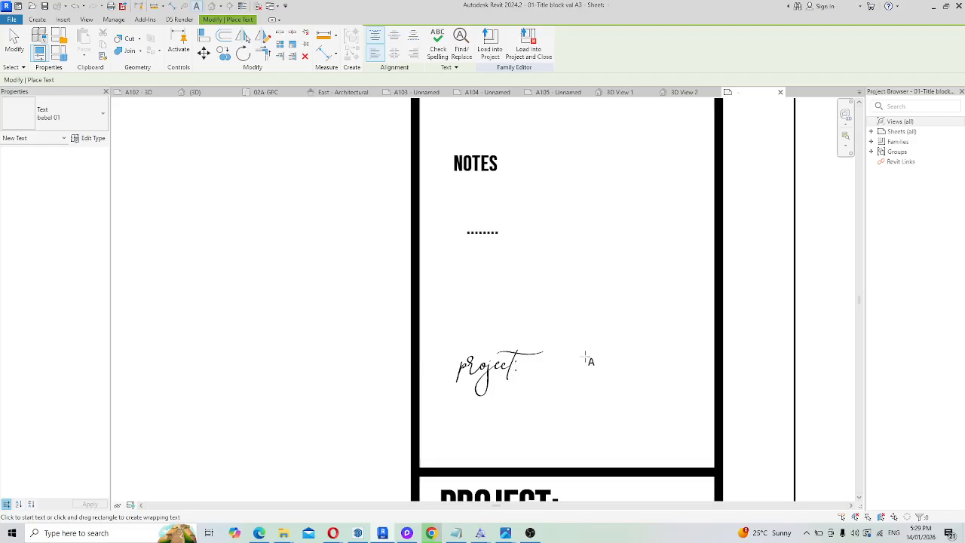
drag(584, 357, 716, 415)
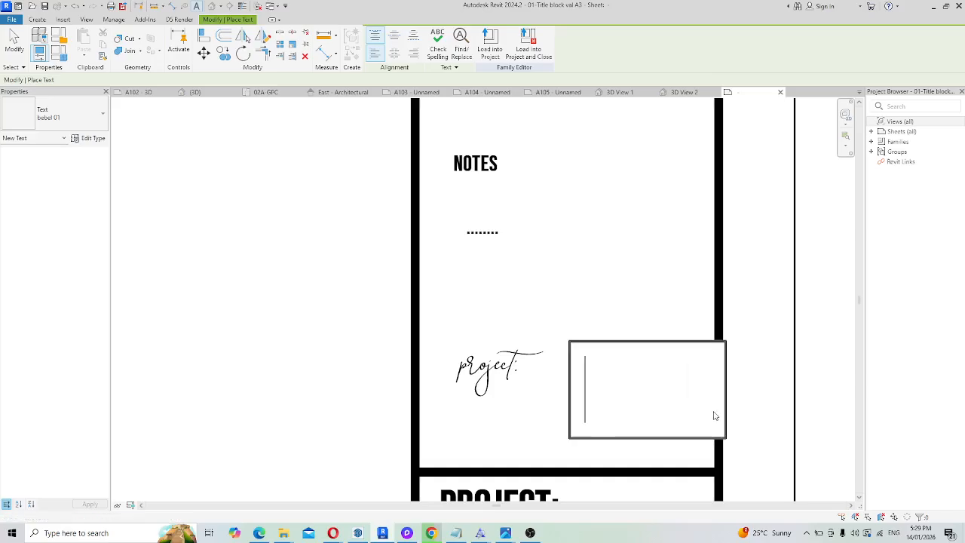
text(12)
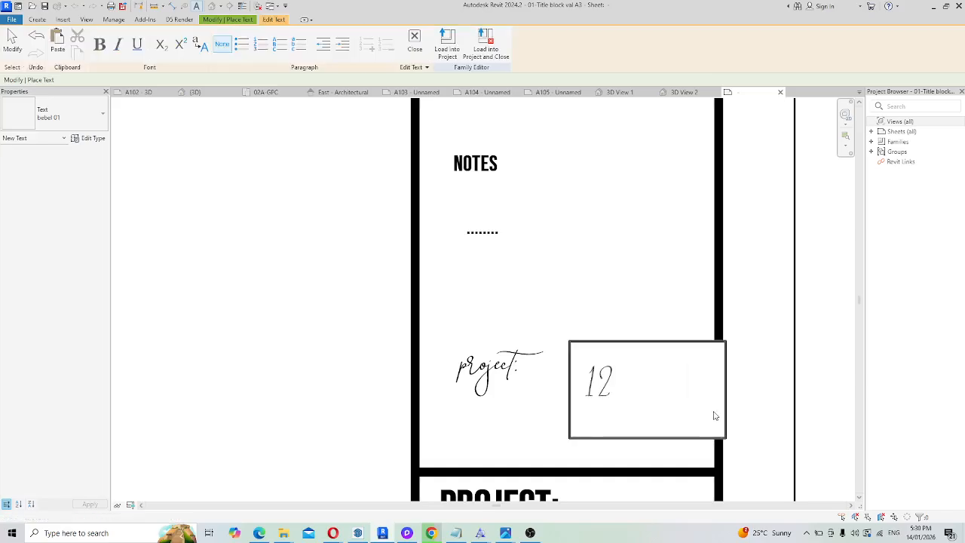
click(667, 324)
scroll(605, 327, down, 2)
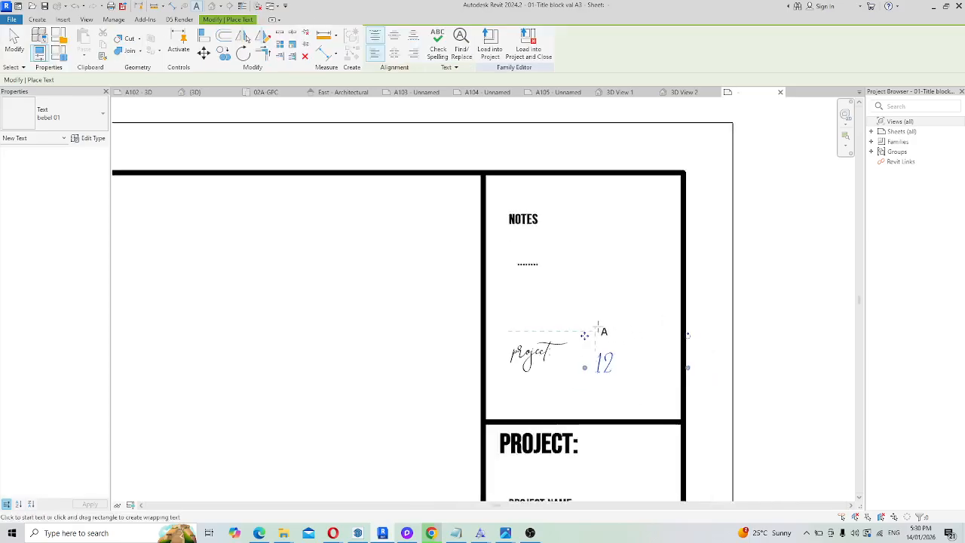
Add a wrapping text note reading "144000" above the "12" note and end text placement.
scroll(612, 303, up, 2)
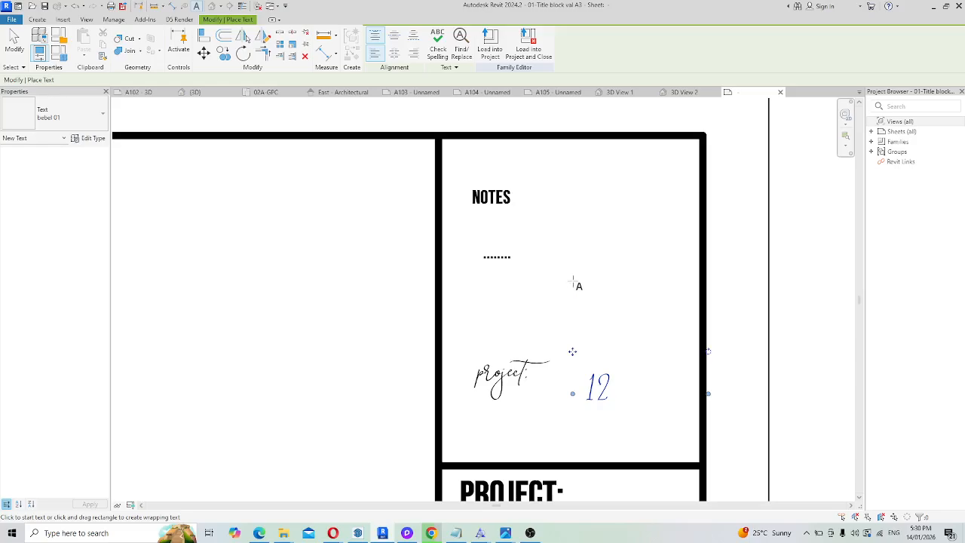
drag(573, 285, 687, 322)
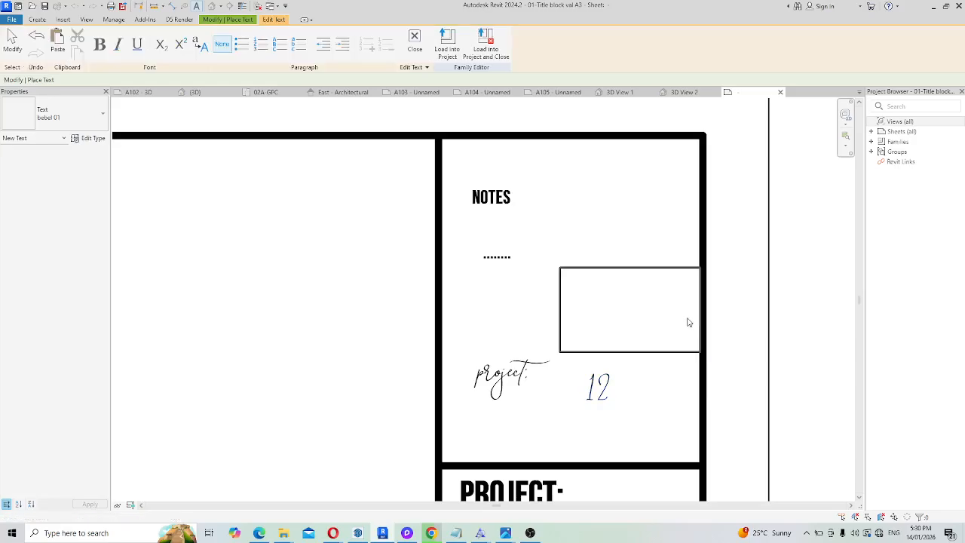
text(1)
text(4400)
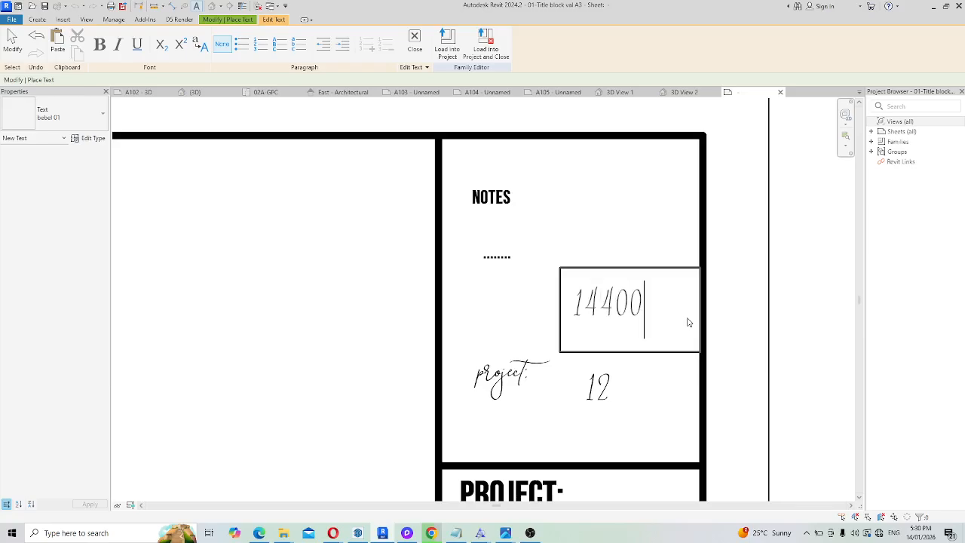
text(0)
click(670, 251)
scroll(525, 341, down, 1)
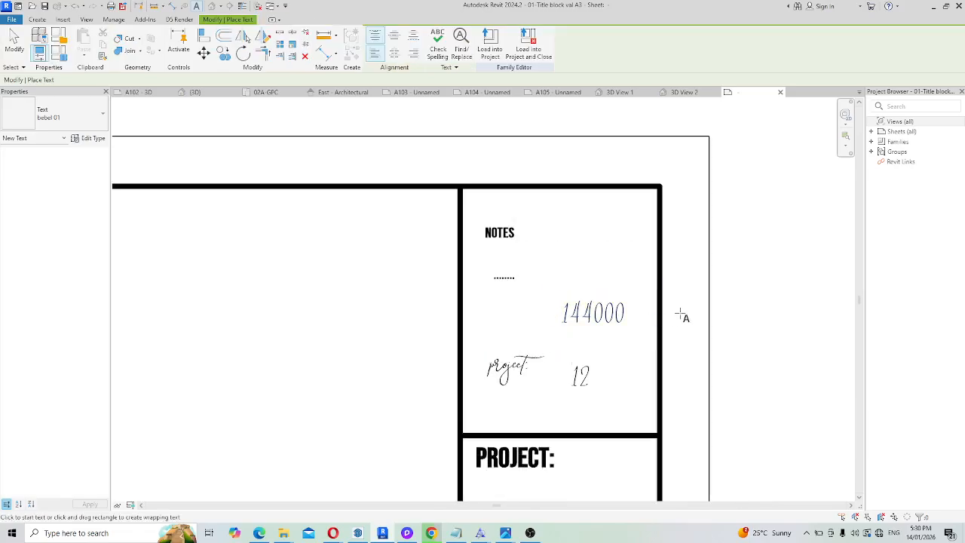
scroll(500, 349, down, 1)
scroll(582, 357, up, 2)
right_click(715, 282)
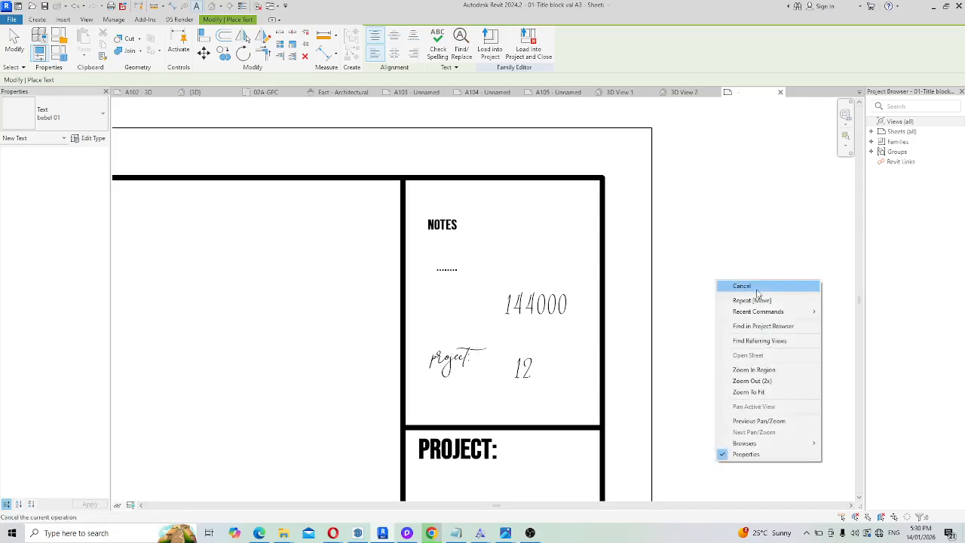
click(756, 287)
Examine the custom-font notes alongside the other title block text, with a brief look at the YouTube notes in Notepad.
scroll(548, 340, down, 1)
scroll(490, 345, up, 1)
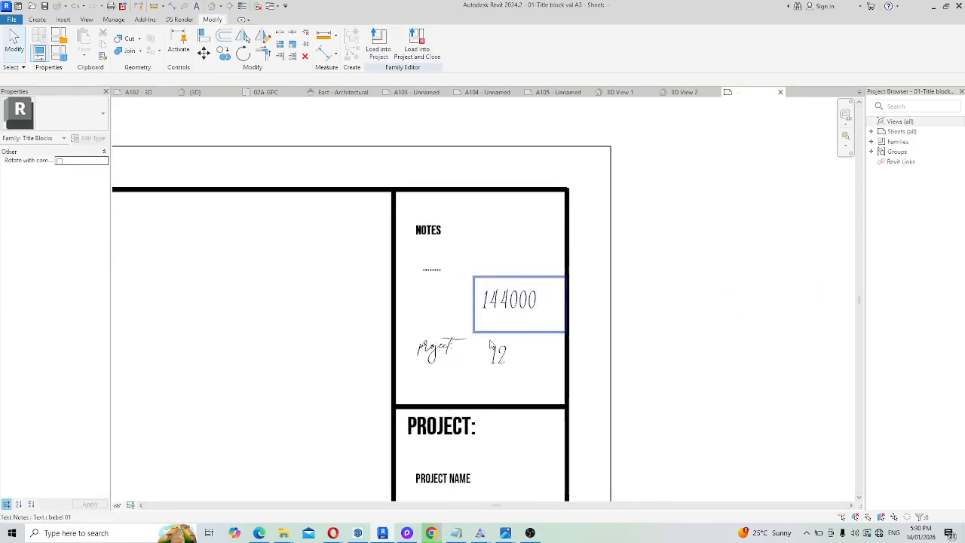
scroll(490, 344, down, 2)
scroll(483, 316, up, 5)
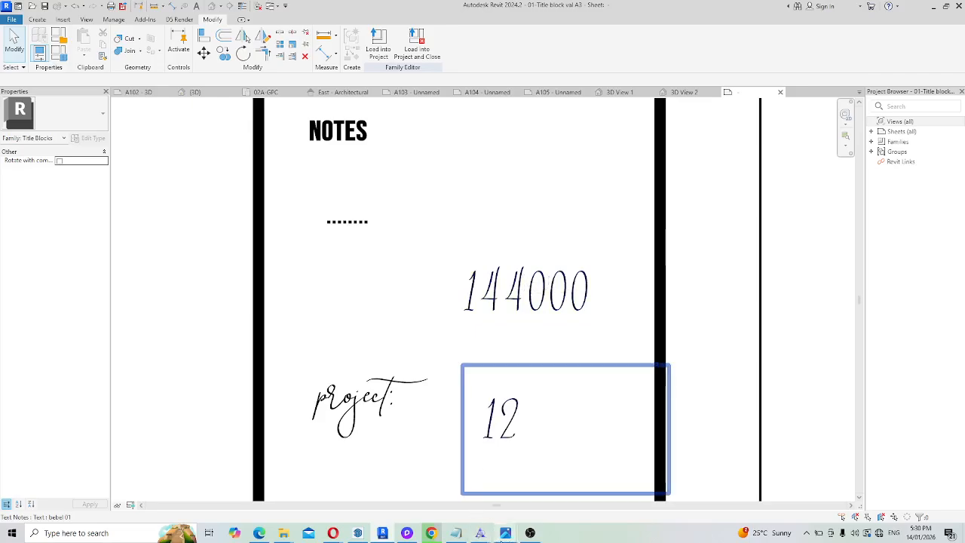
click(456, 533)
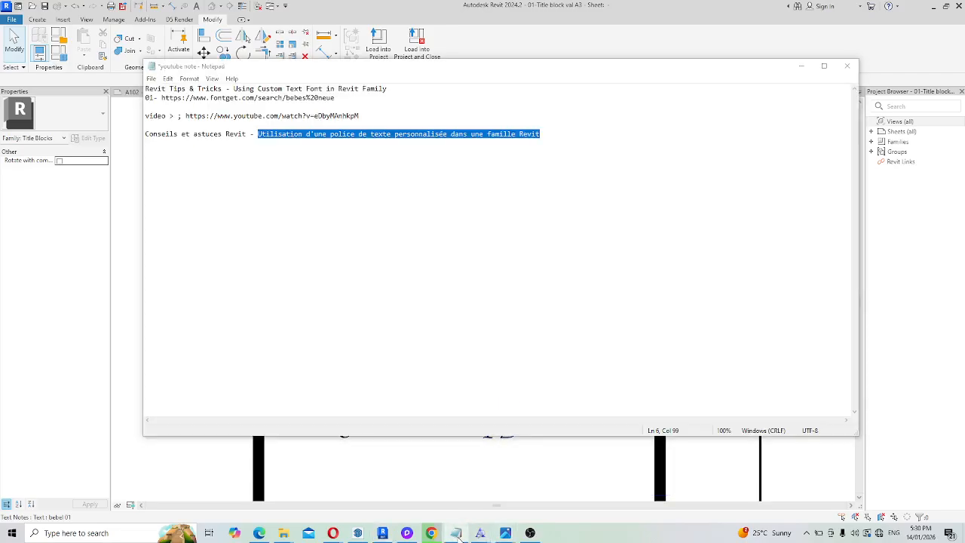
click(456, 533)
scroll(480, 314, up, 2)
scroll(480, 314, down, 5)
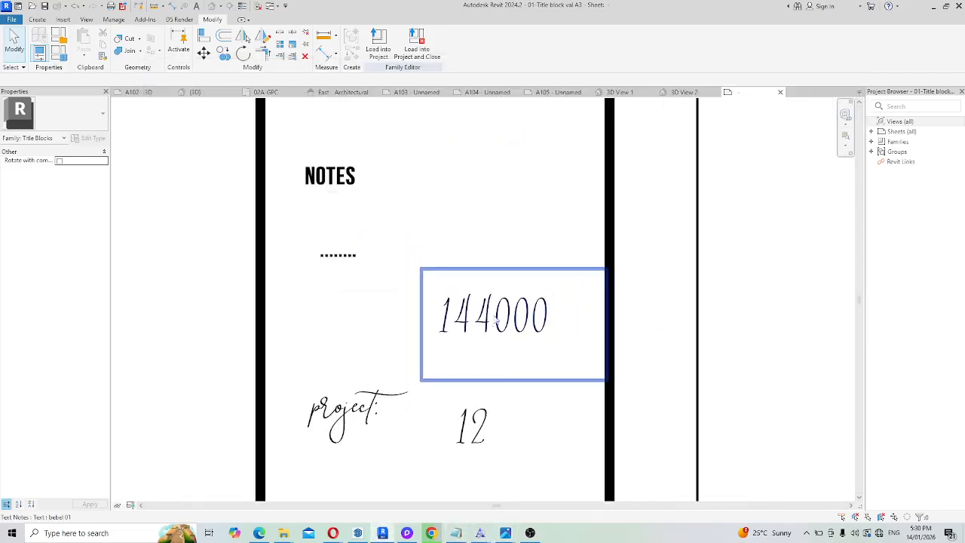
scroll(455, 311, down, 2)
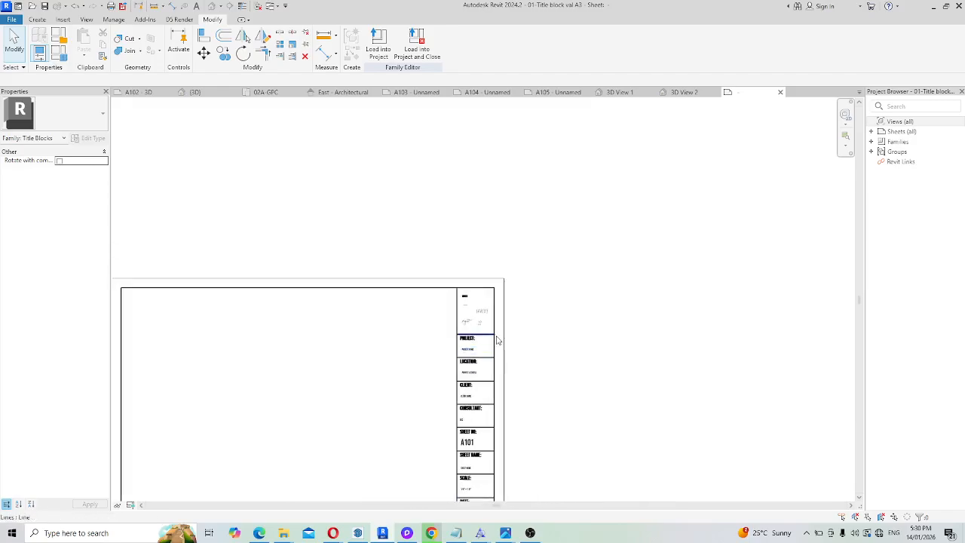
scroll(473, 288, up, 3)
scroll(465, 246, up, 1)
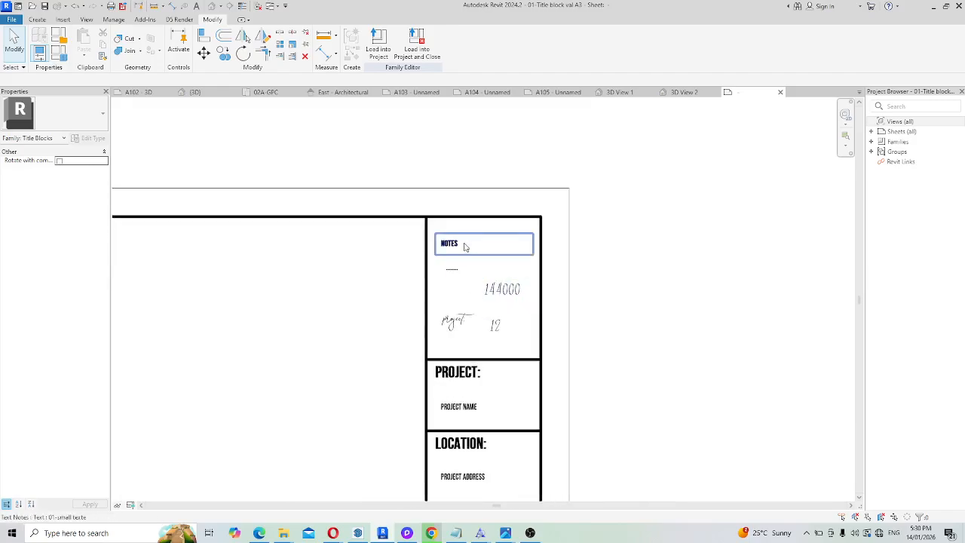
scroll(494, 283, down, 3)
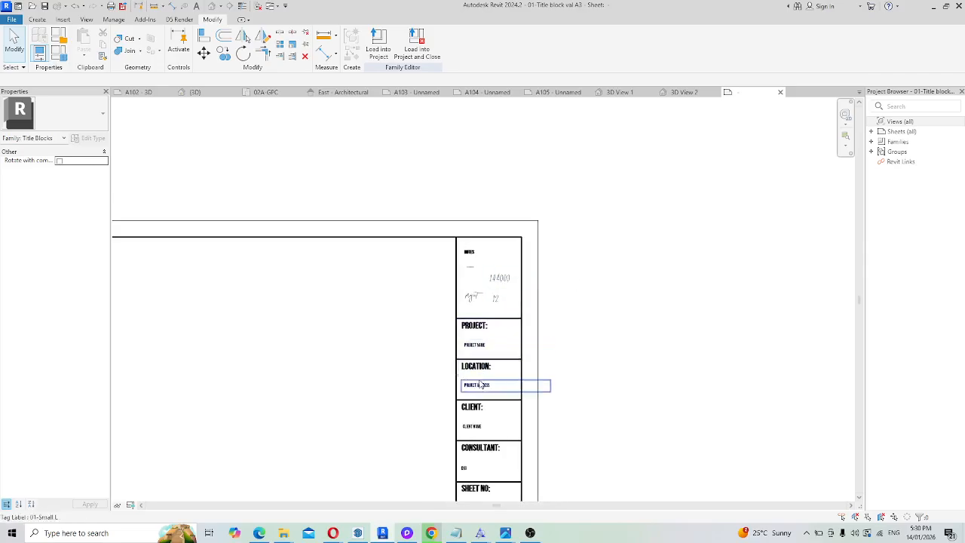
scroll(501, 285, up, 3)
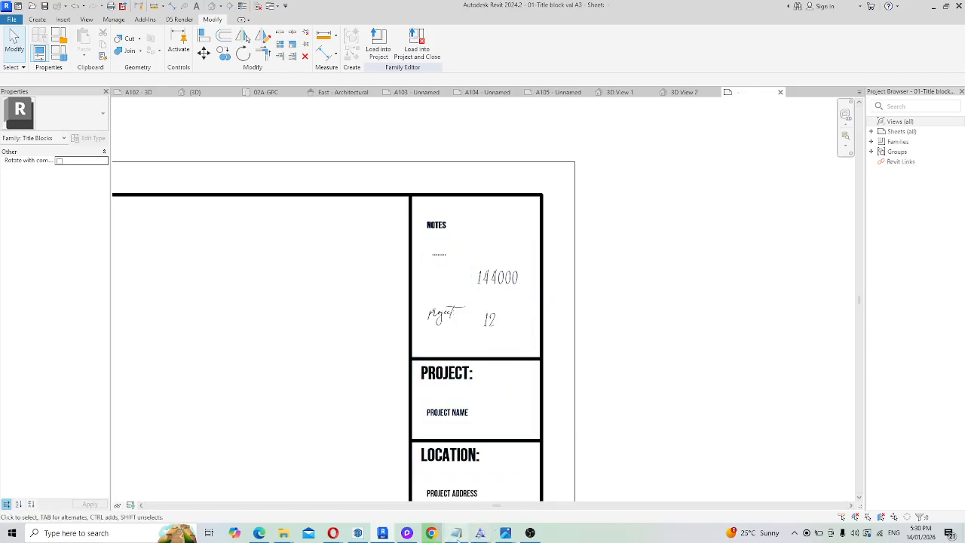
Switch to Chrome and browse the other font styles in the FontGet results for "bebes neue".
click(431, 532)
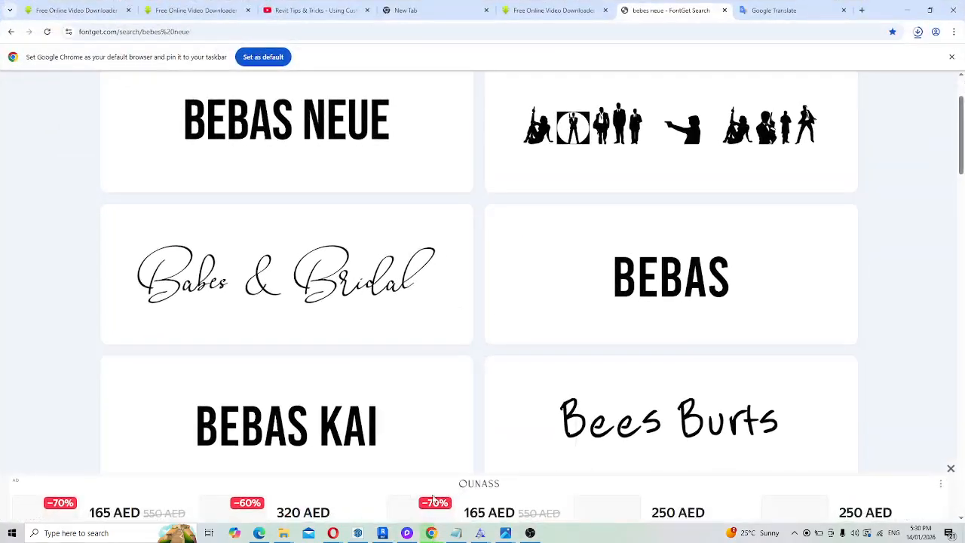
scroll(320, 319, down, 2)
scroll(293, 181, up, 2)
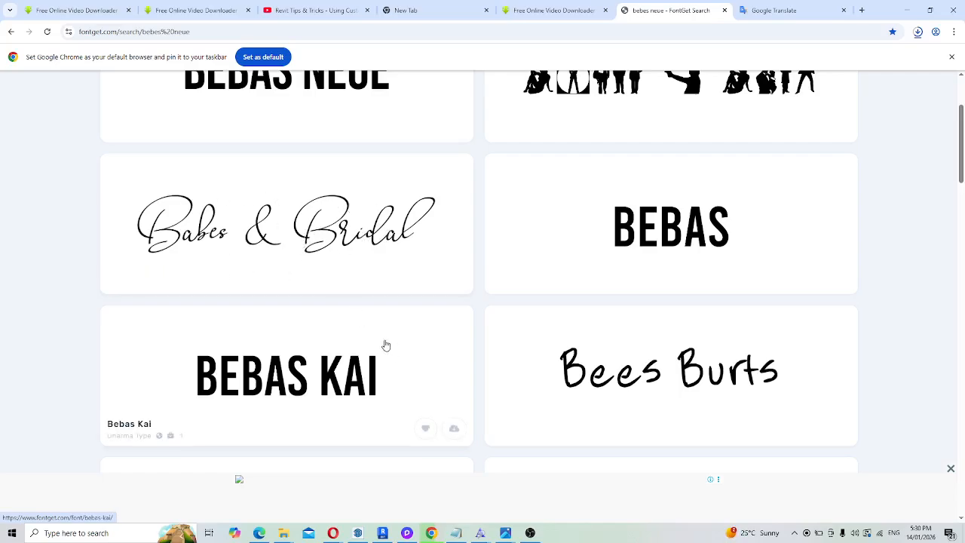
scroll(315, 305, down, 1)
scroll(315, 304, down, 4)
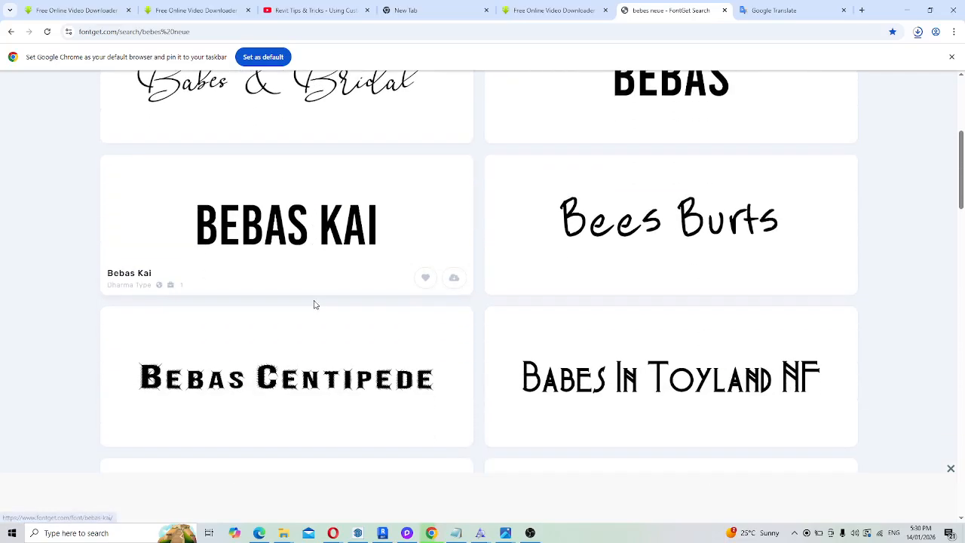
scroll(284, 243, up, 2)
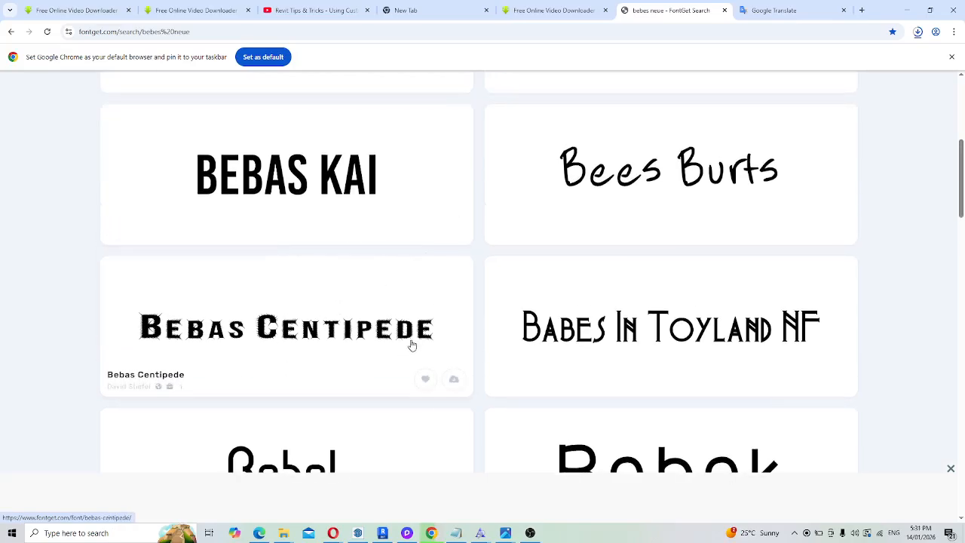
scroll(415, 331, down, 1)
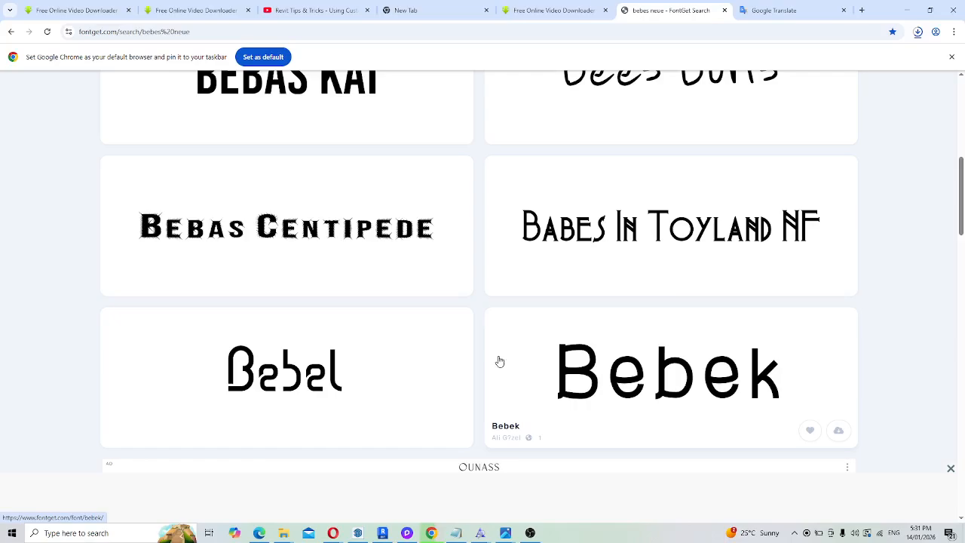
scroll(494, 358, up, 6)
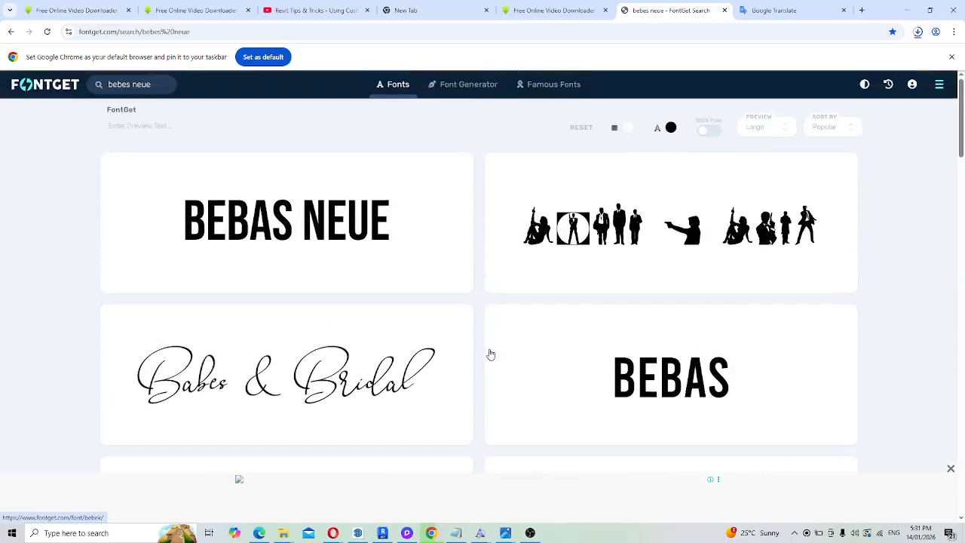
mouse_move(490, 354)
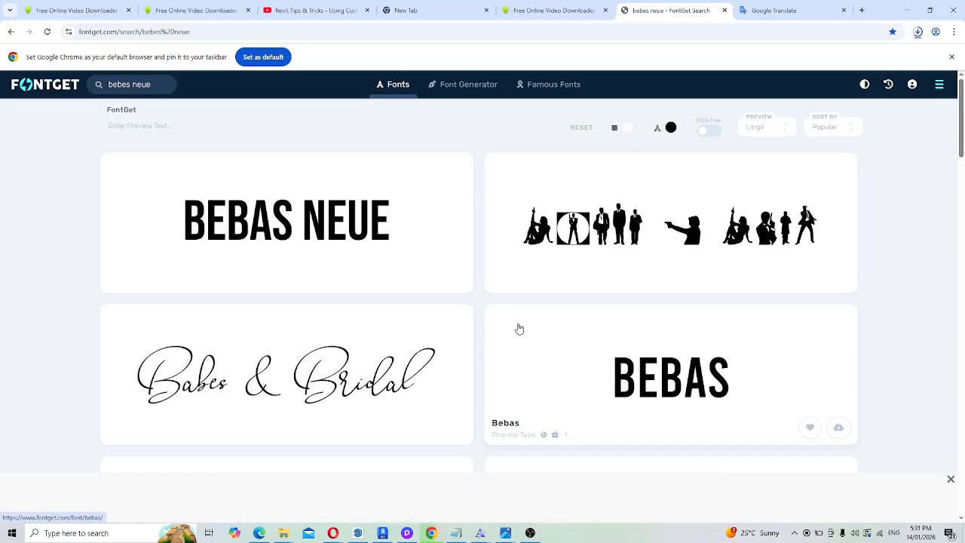
scroll(534, 341, down, 2)
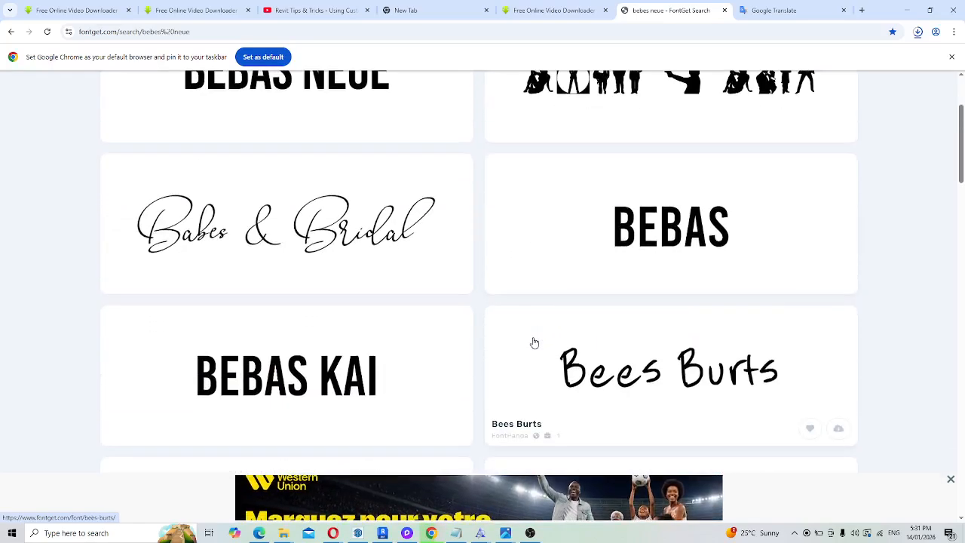
scroll(532, 341, down, 1)
scroll(533, 343, down, 1)
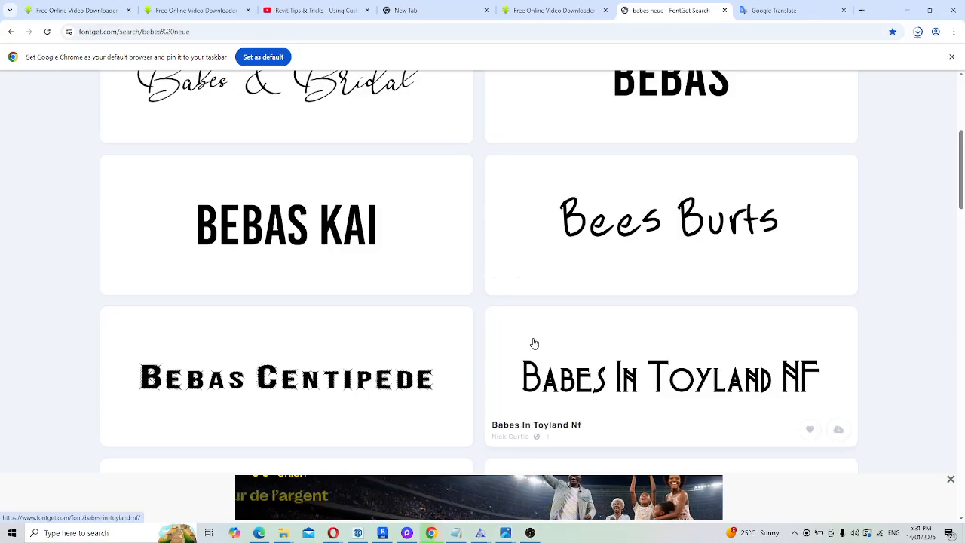